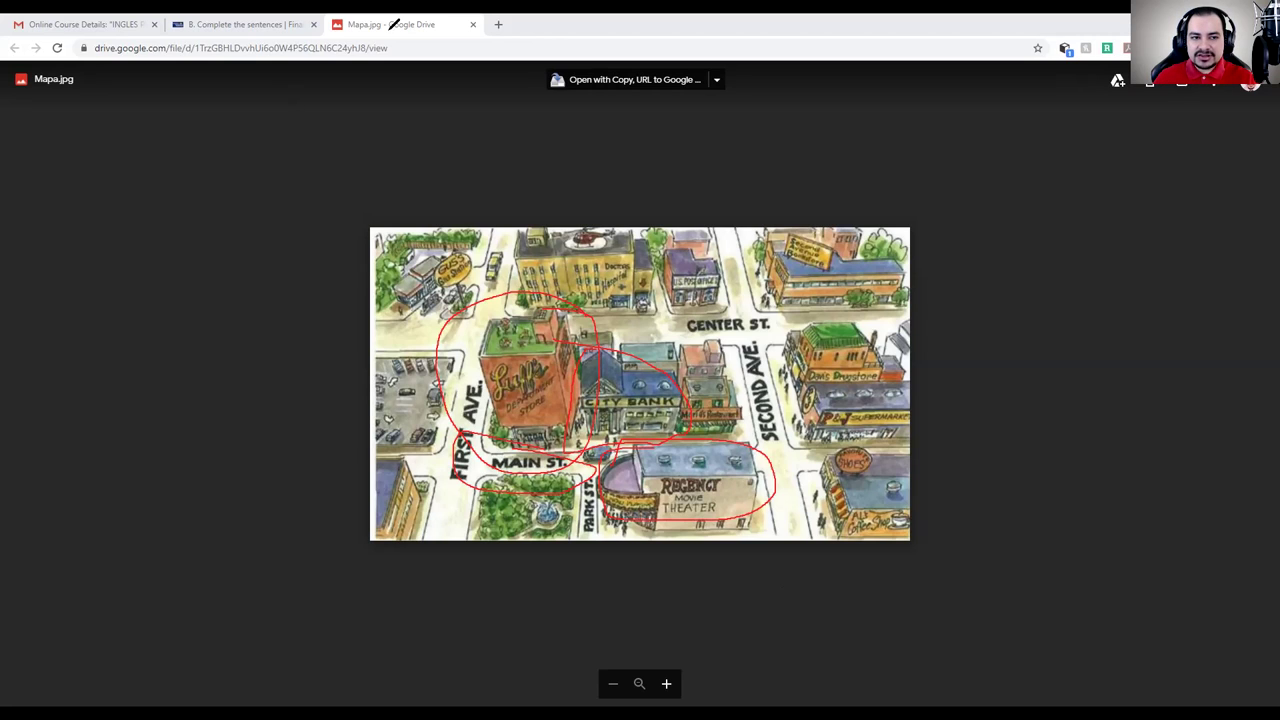
- Return to the "Complete the sentences" exercise and answer item 1 with "on" and item 1.1 with "between"
left_click(235, 18)
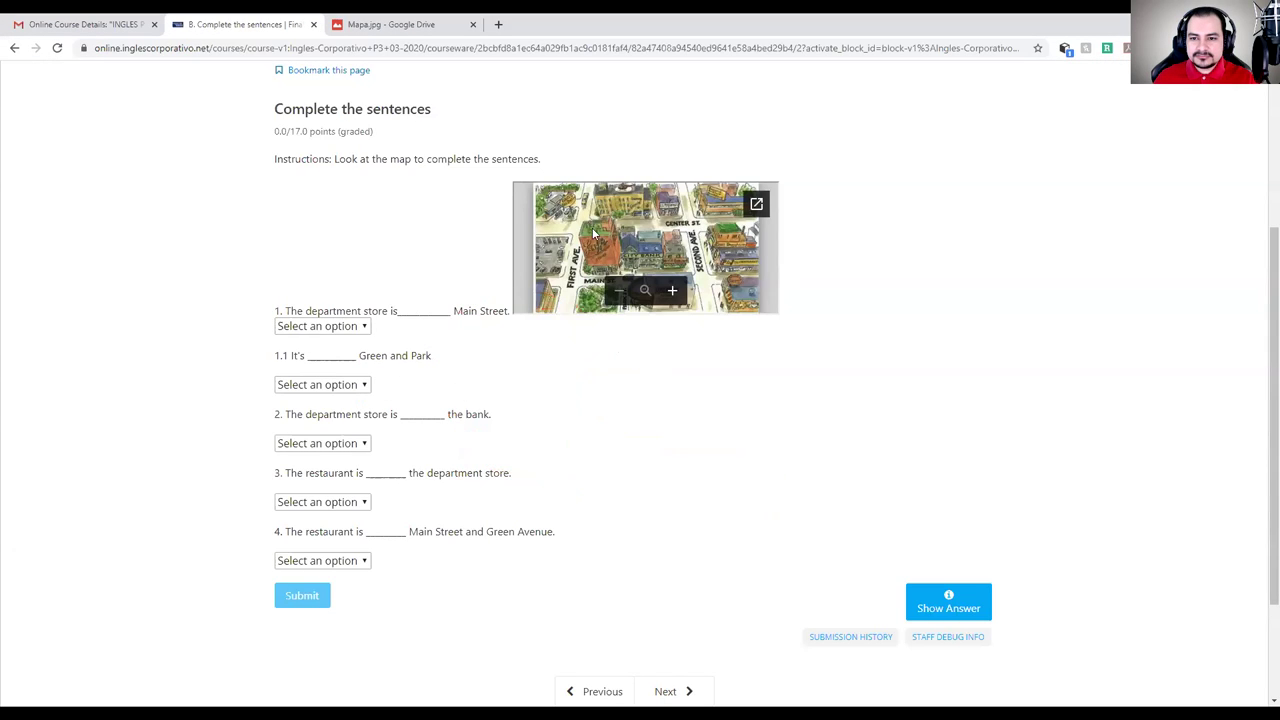
scroll(309, 449, "up", 3)
scroll(370, 410, "down", 3)
scroll(563, 366, "down", 1)
scroll(537, 371, "up", 2)
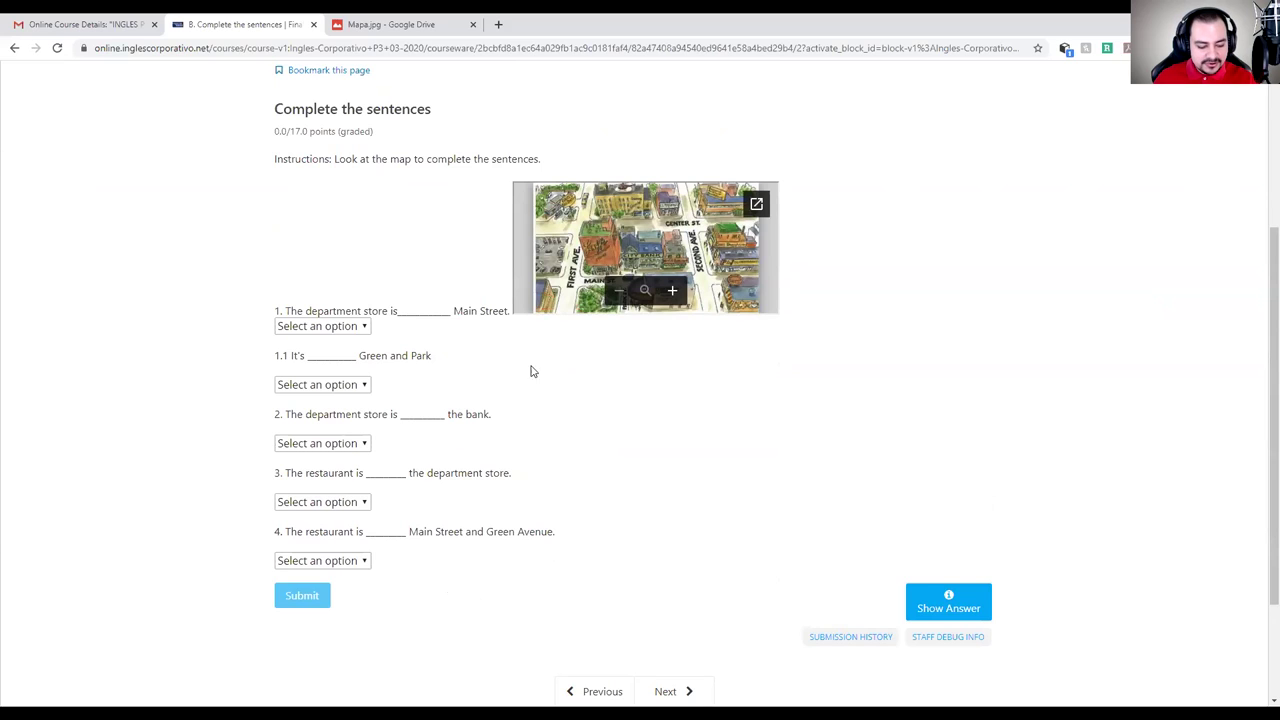
left_click(363, 334)
left_click(314, 372)
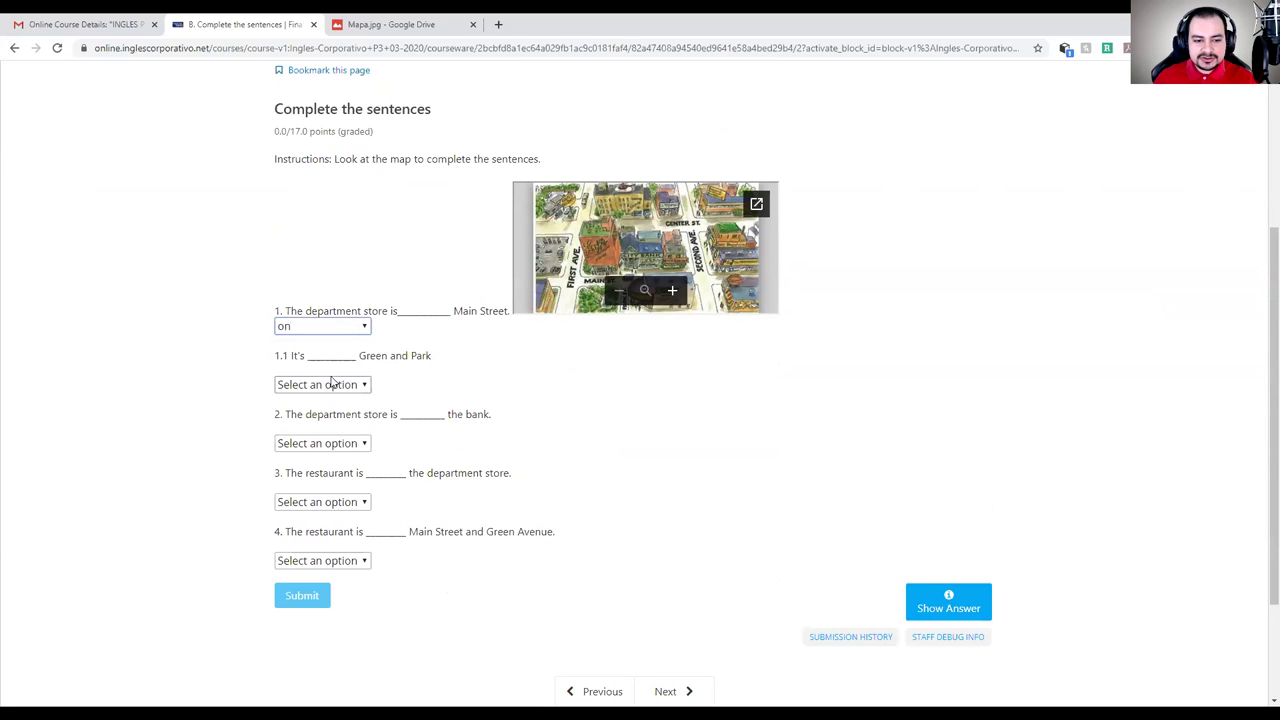
left_click(331, 387)
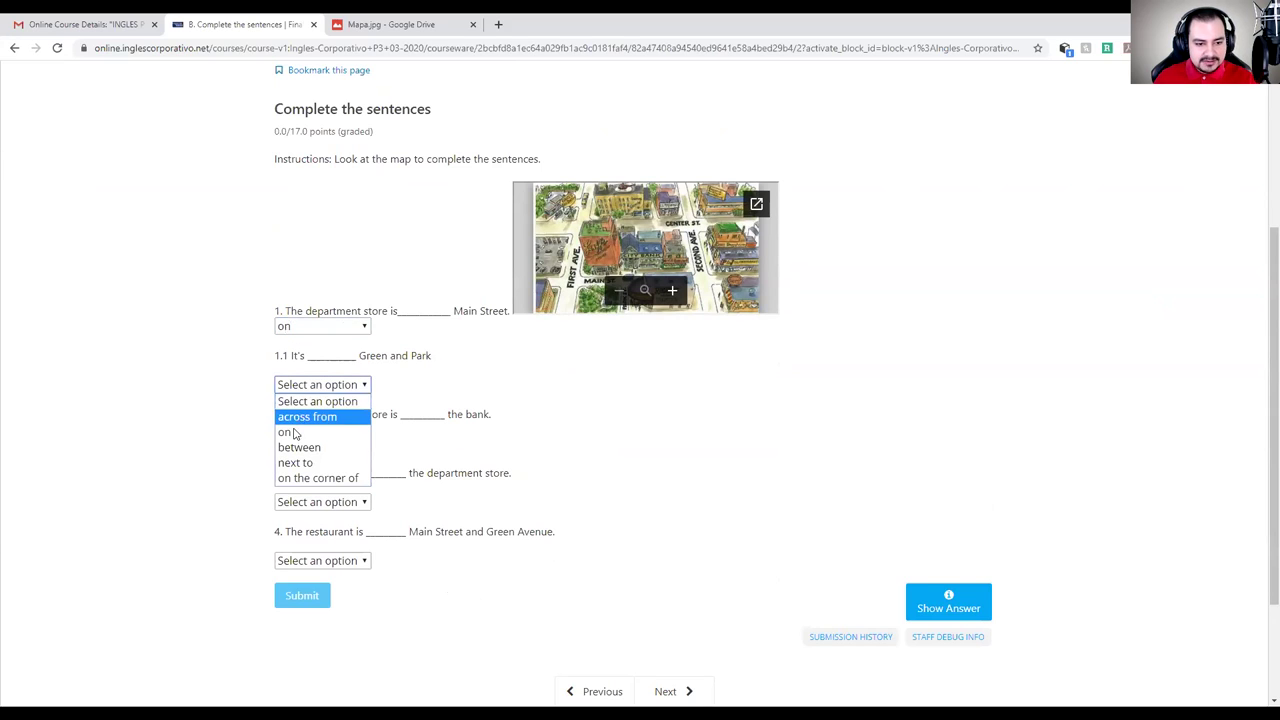
left_click(330, 447)
- Answer items 2, 3 and 4 with "across from", "next to" and "on the corner of", and submit the exercise
left_click(330, 452)
left_click(318, 478)
left_click(333, 504)
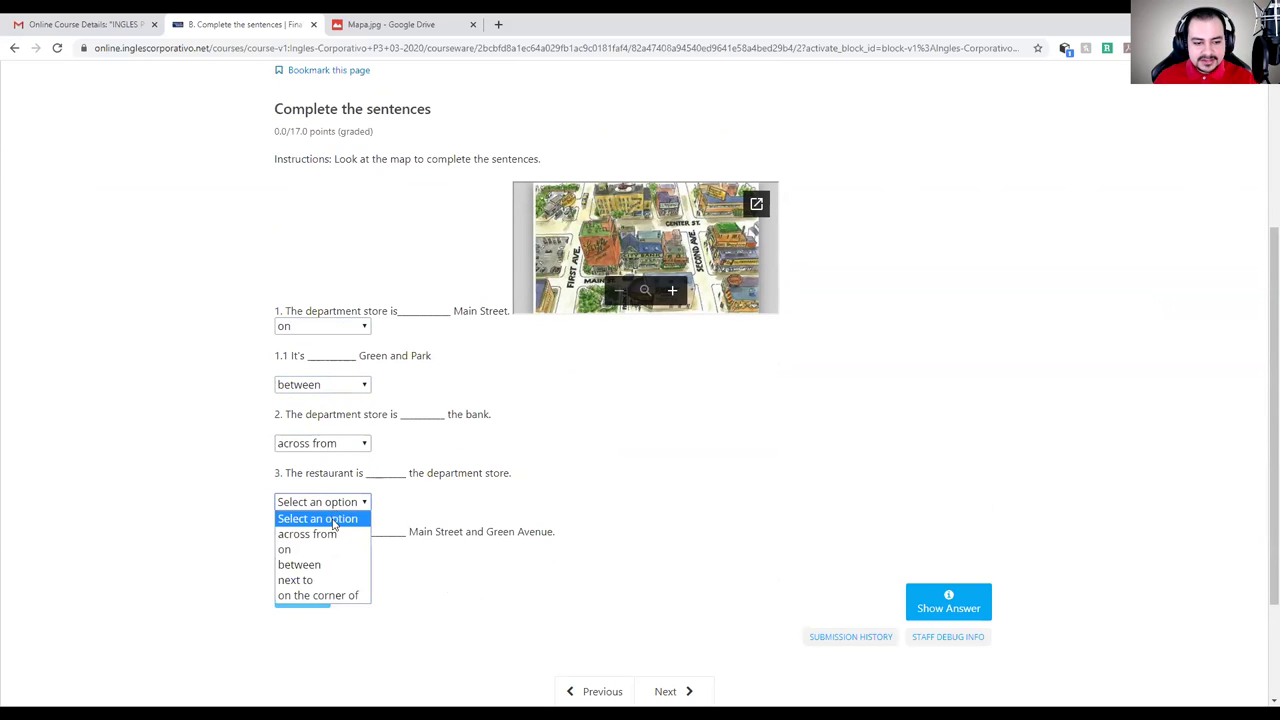
left_click(330, 580)
left_click(328, 562)
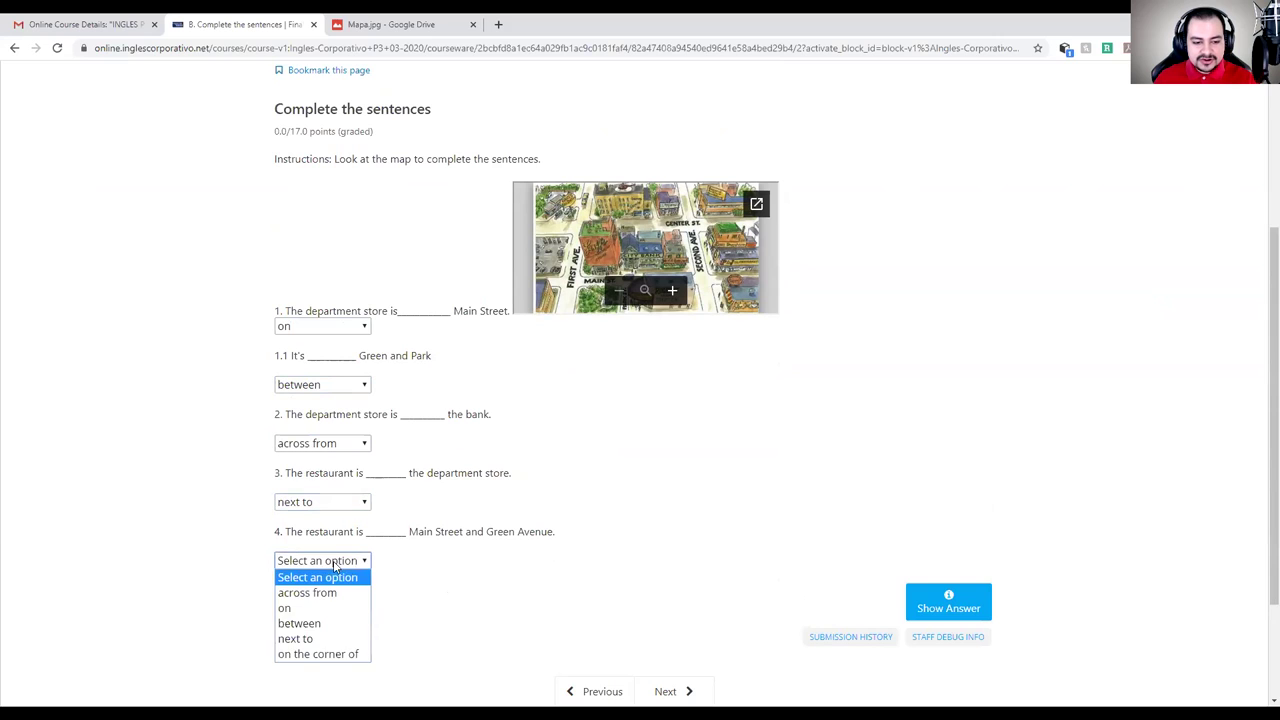
left_click(329, 654)
left_click(311, 598)
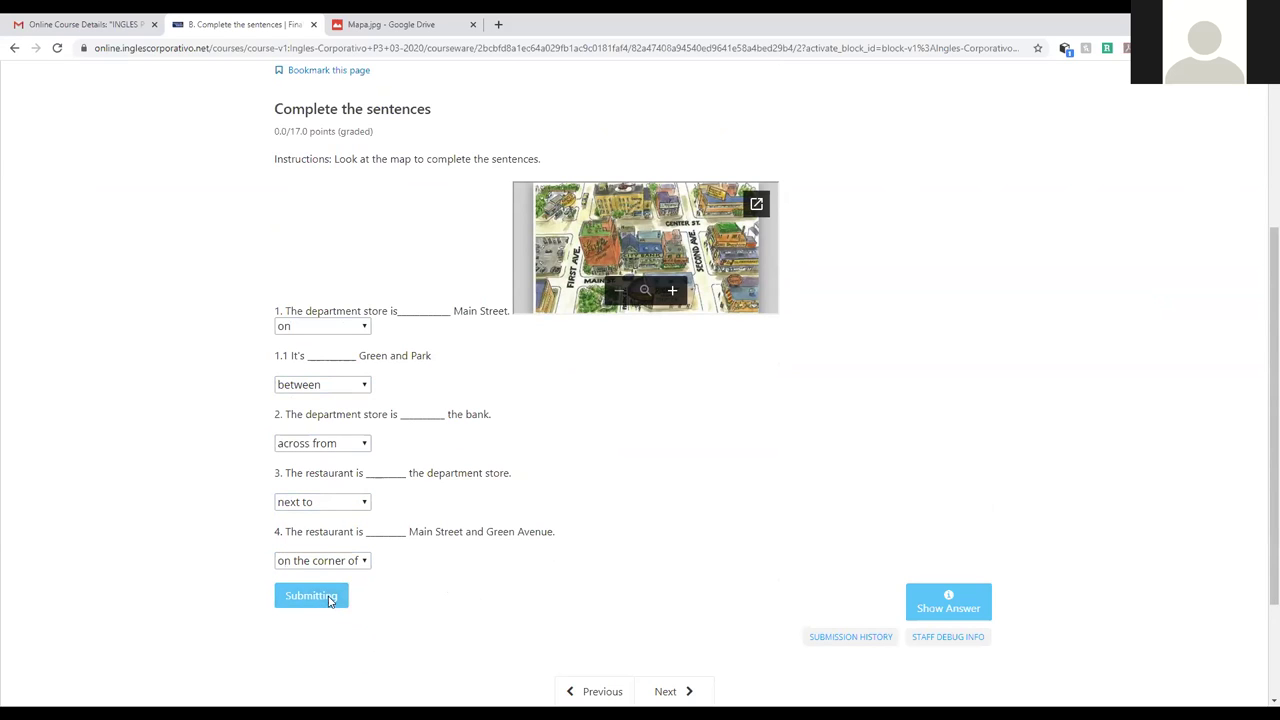
- Review the graded answers and score of the "Complete the sentences" exercise
scroll(669, 487, "up", 2)
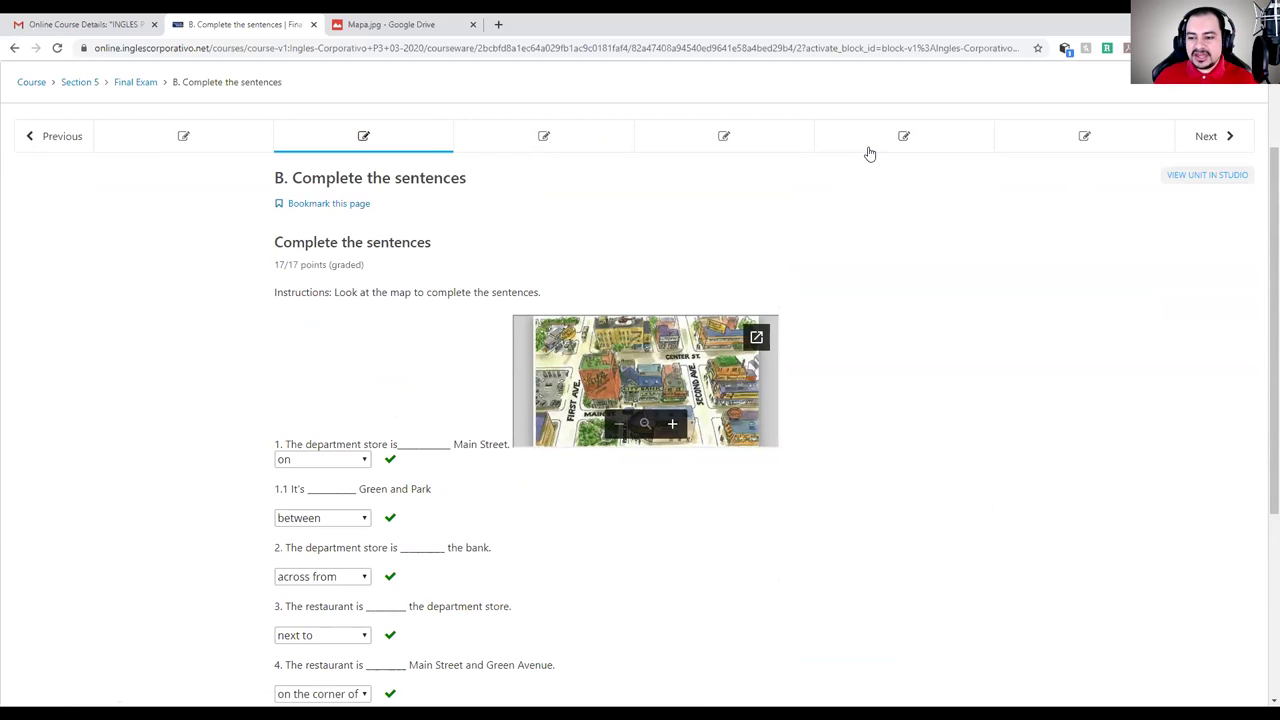
scroll(394, 443, "down", 2)
scroll(612, 440, "up", 4)
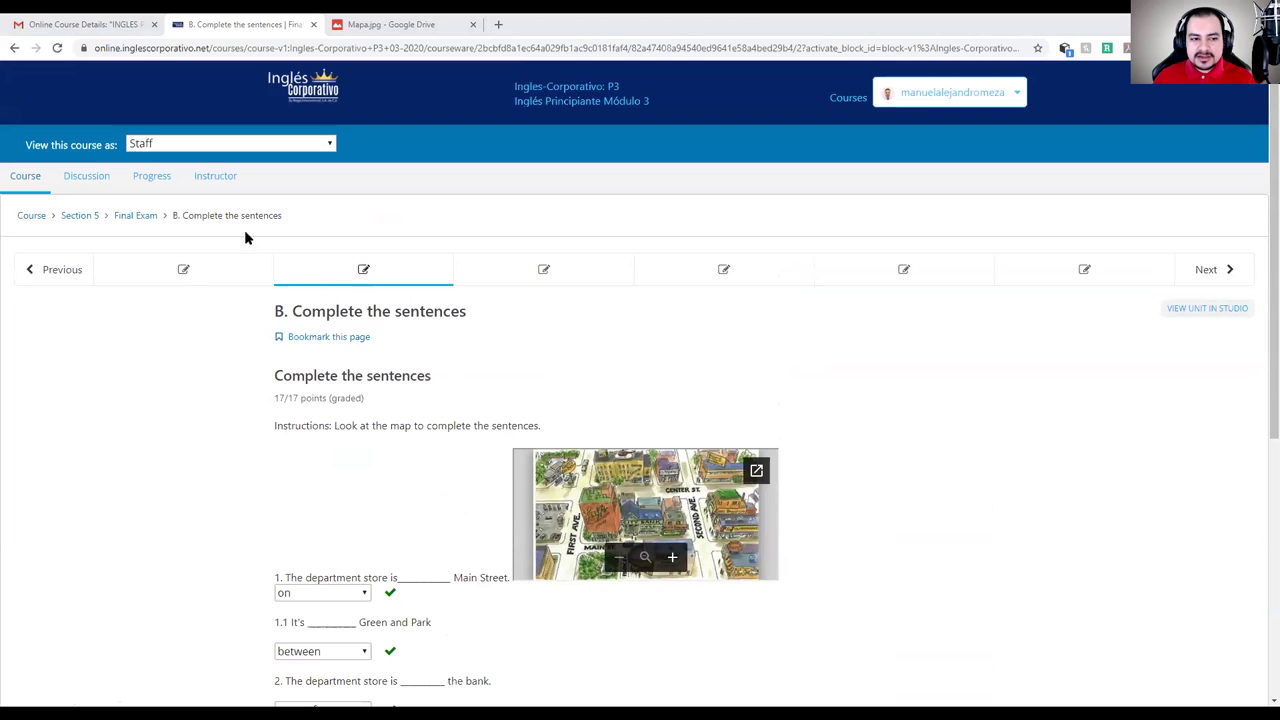
scroll(466, 374, "down", 5)
scroll(463, 406, "up", 1)
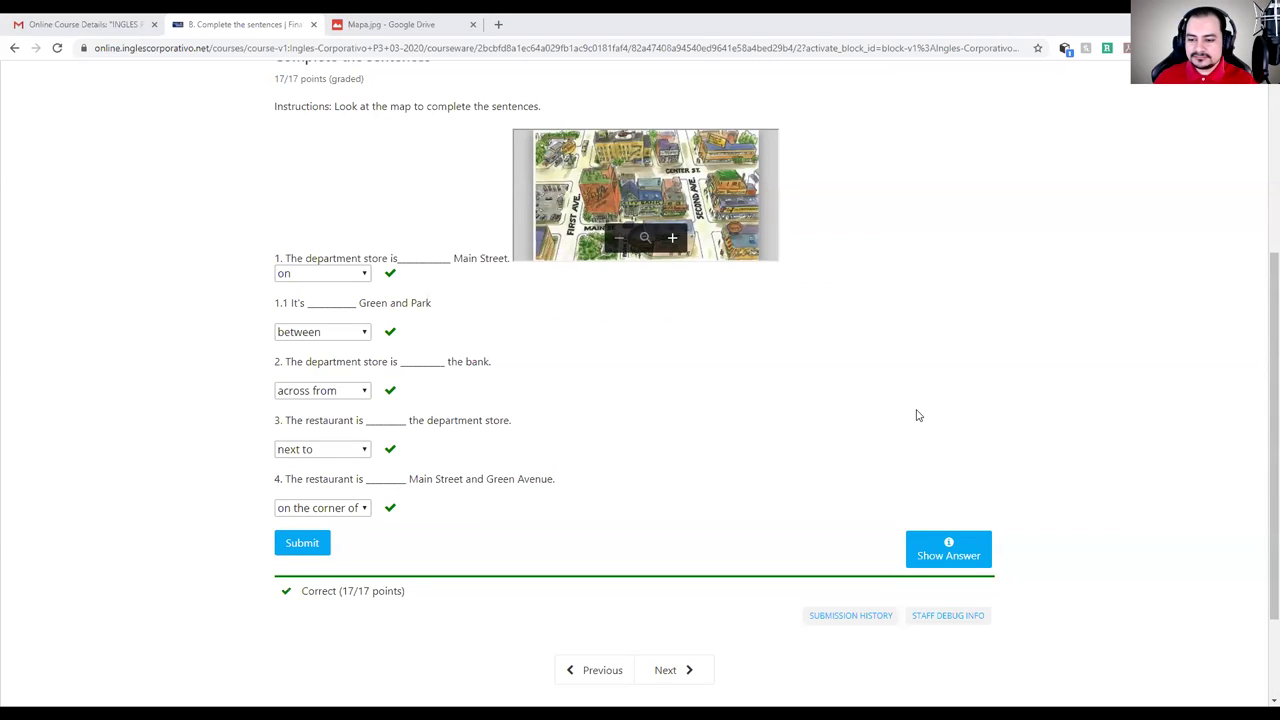
scroll(650, 410, "up", 2)
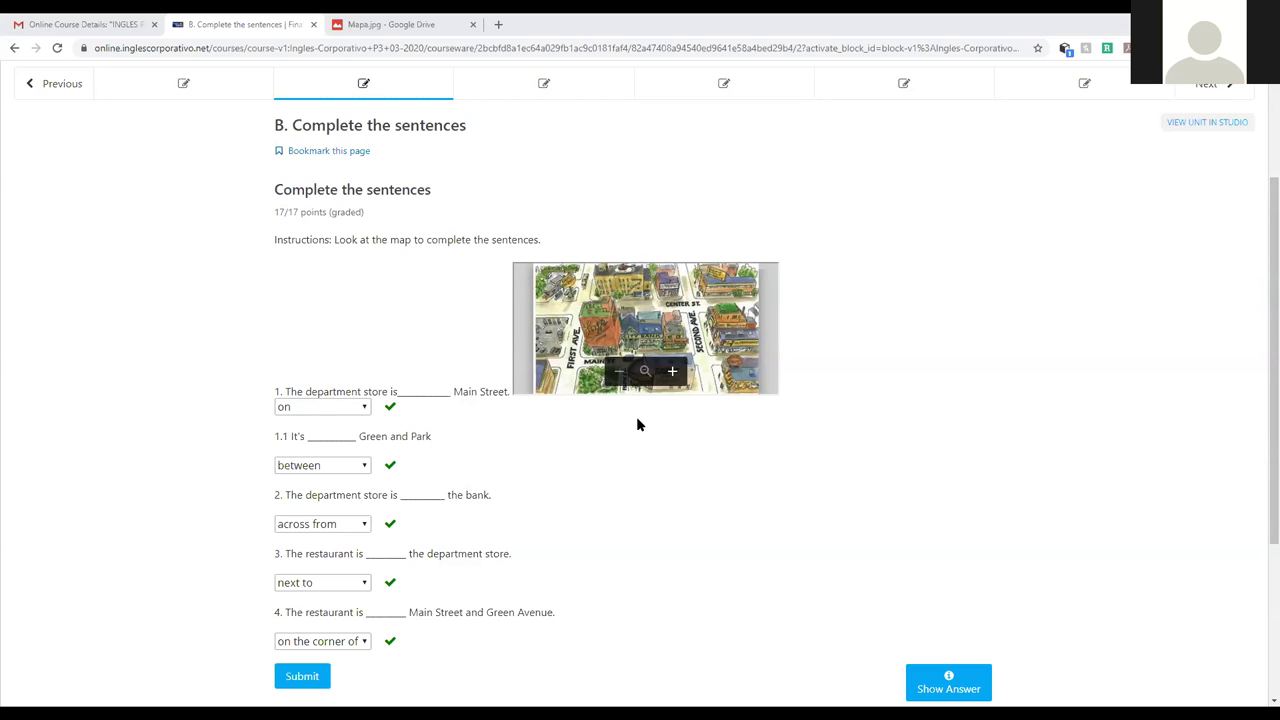
scroll(637, 417, "up", 2)
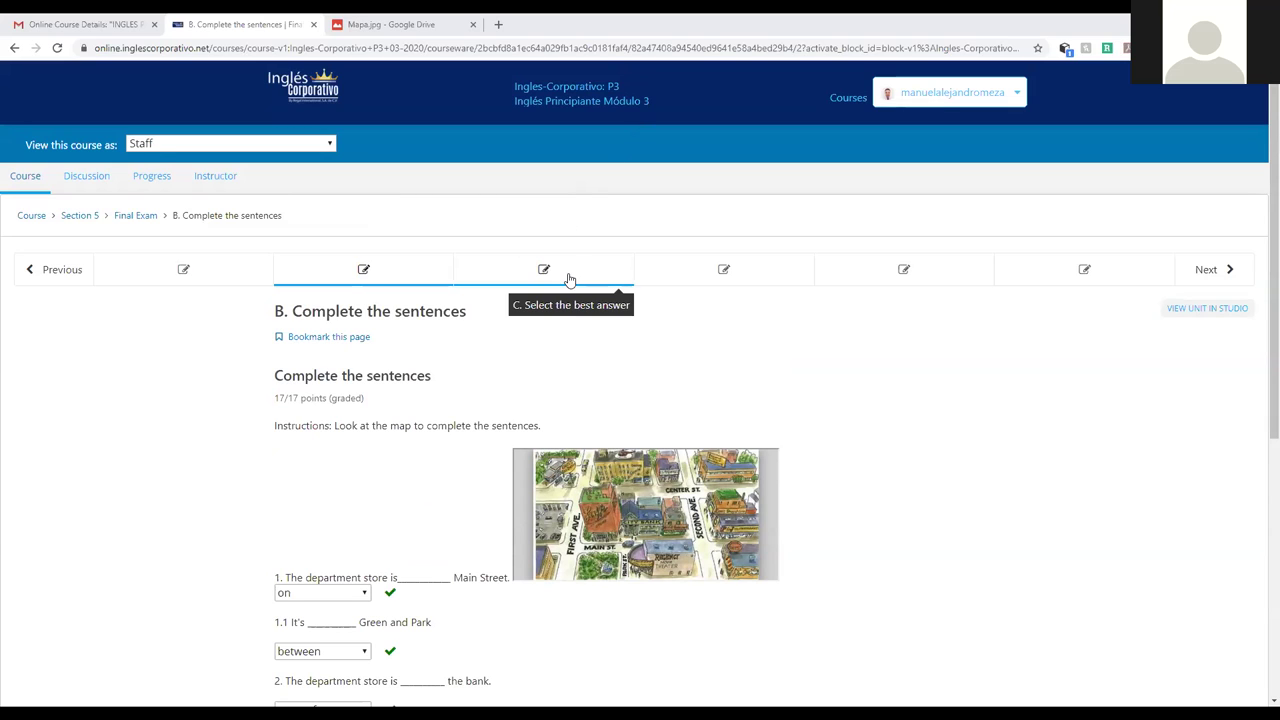
- Open "4.4 Knowledge check" from the "Did you have fun?" homework in Section 4 of the course outline
left_click(68, 220)
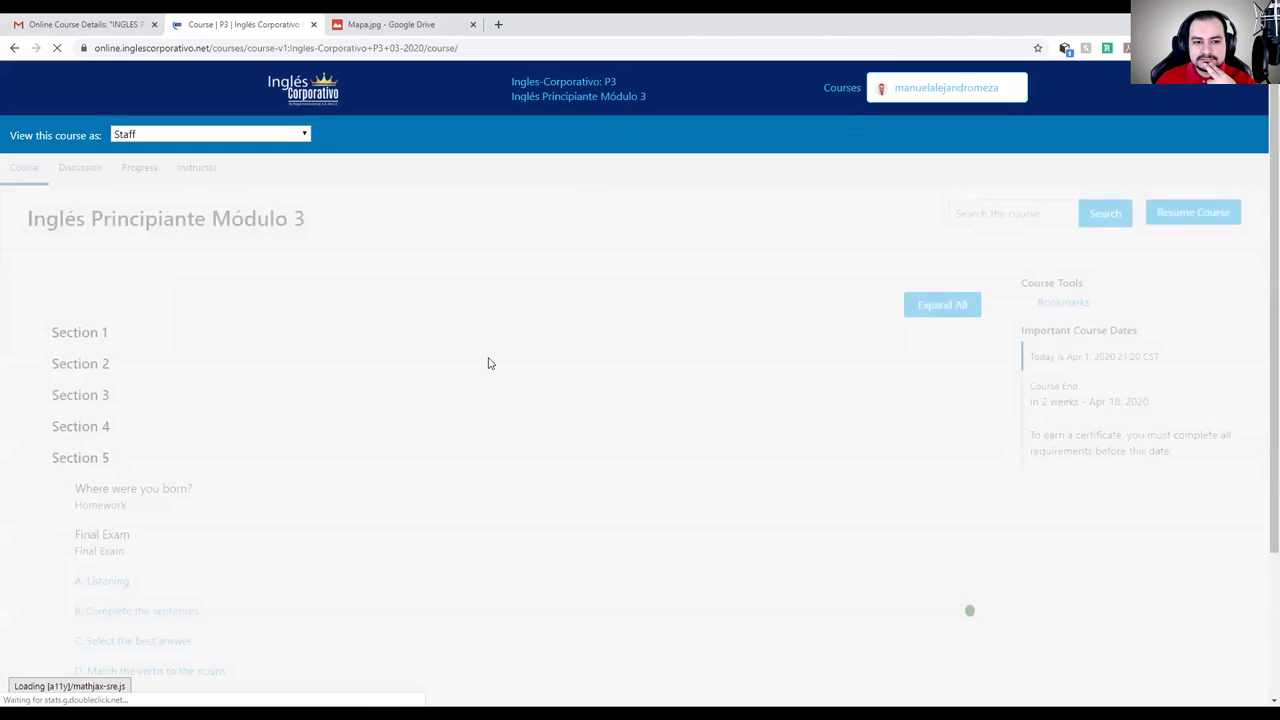
scroll(200, 445, "down", 2)
left_click(34, 238)
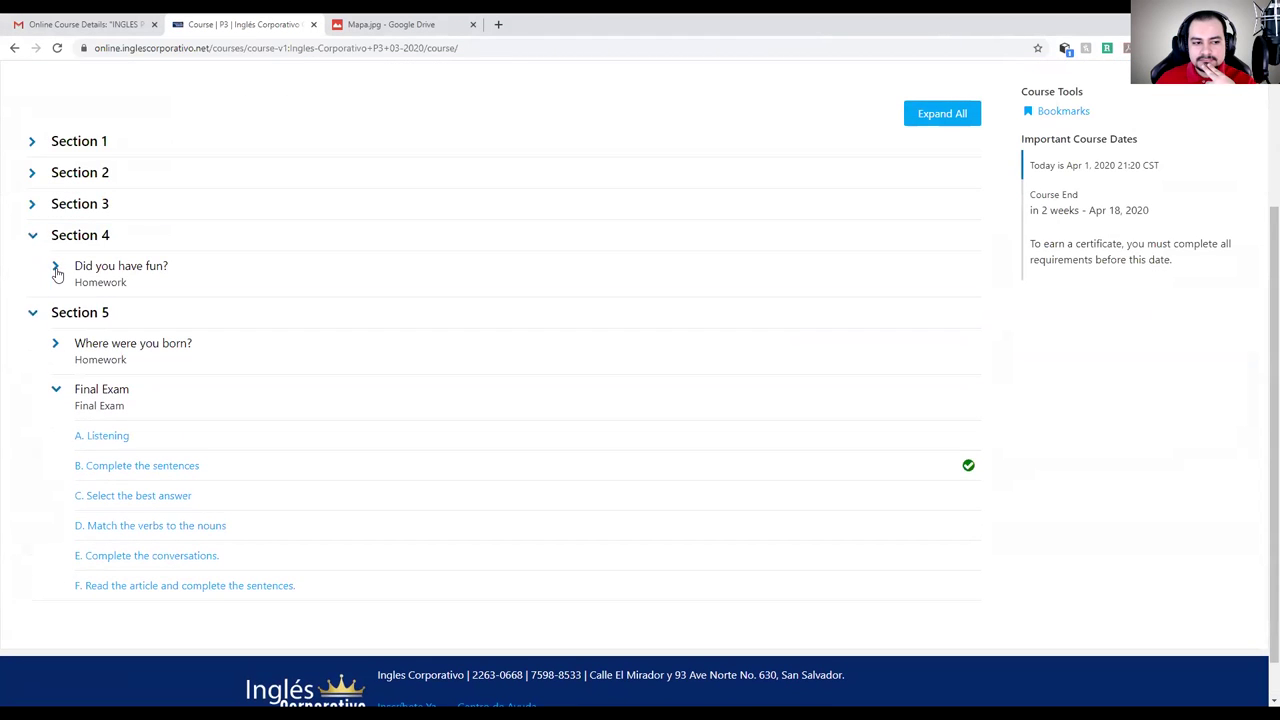
left_click(54, 270)
left_click(143, 434)
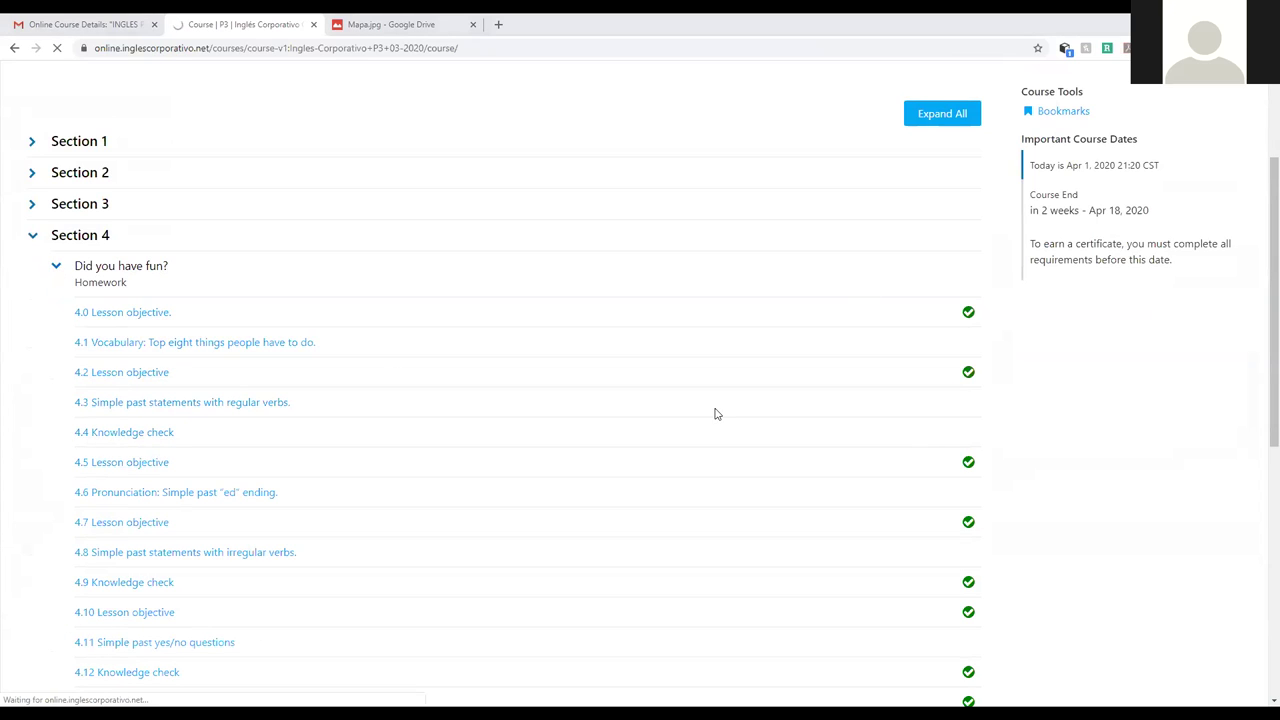
left_click(160, 435)
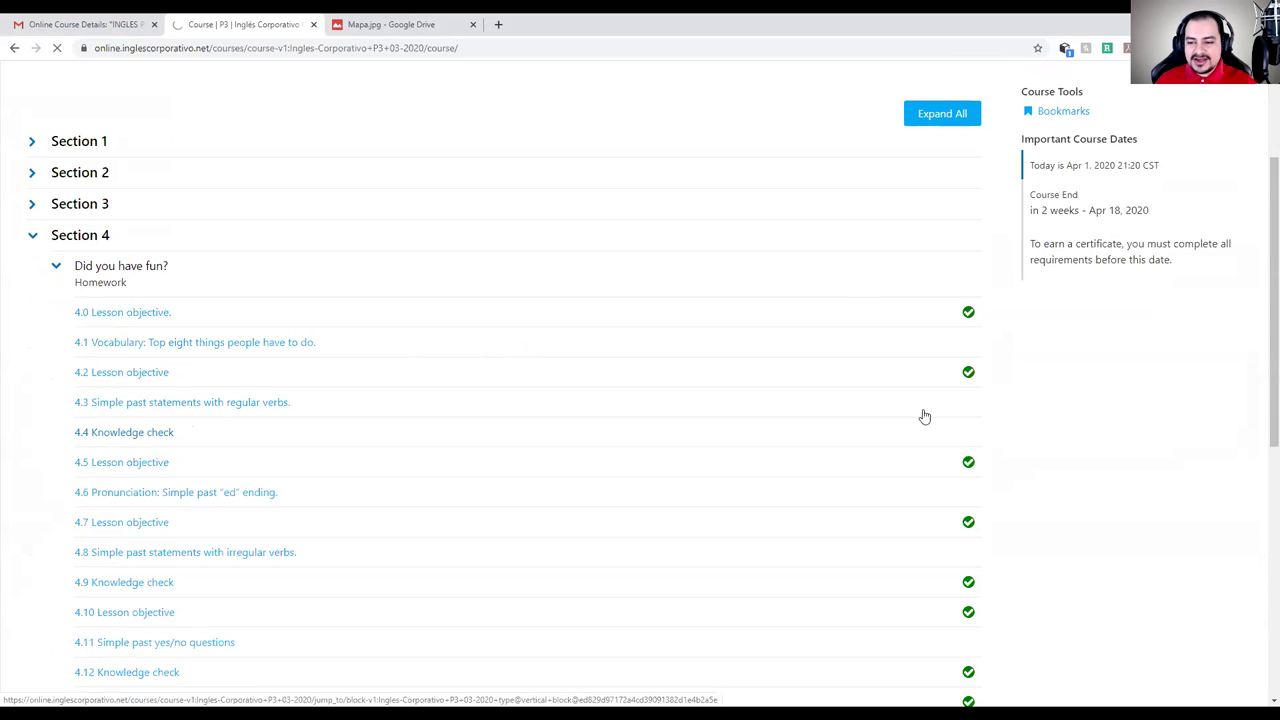
left_click(124, 434)
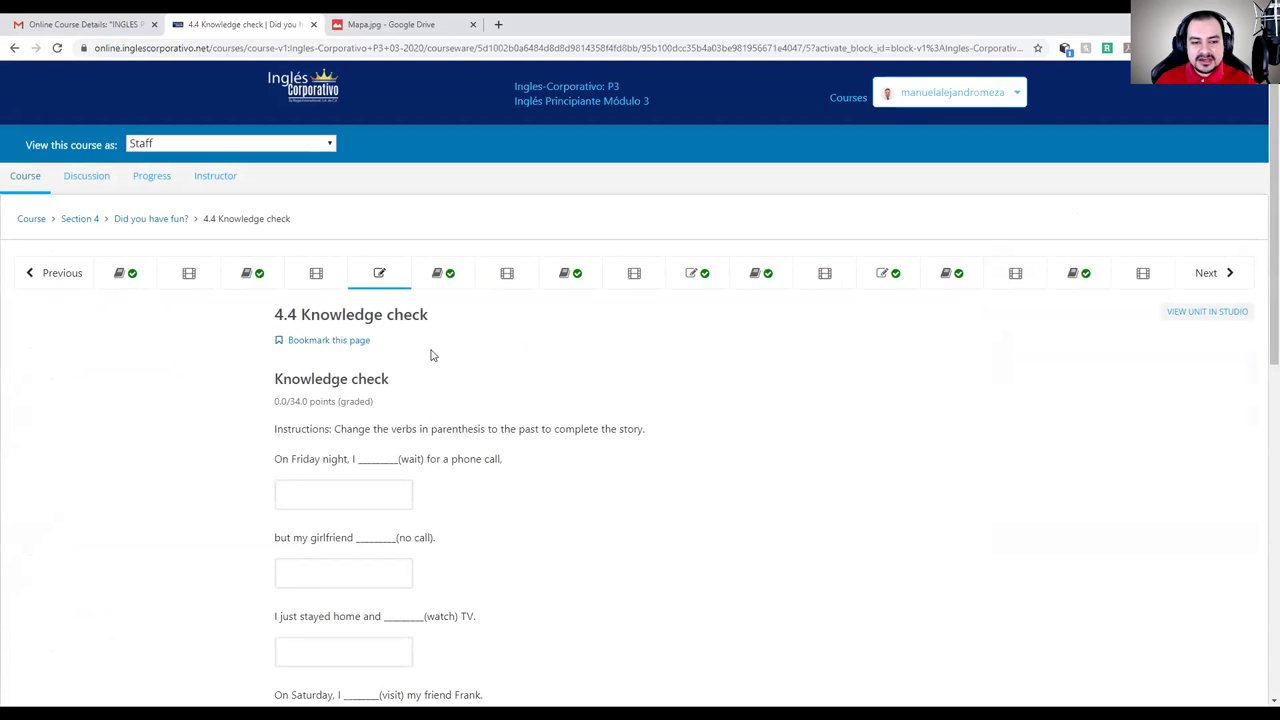
- Fill the "wait" blank in the Friday night sentence with "waited"
scroll(433, 355, "down", 1)
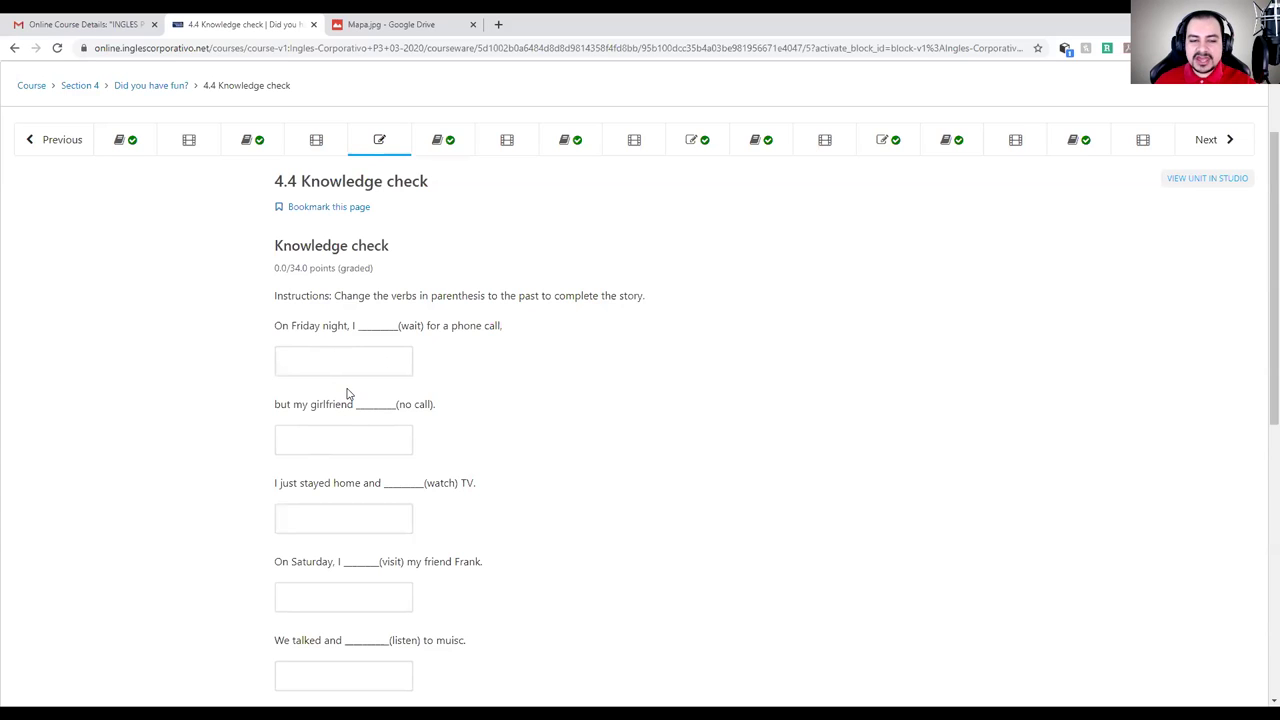
left_click(325, 358)
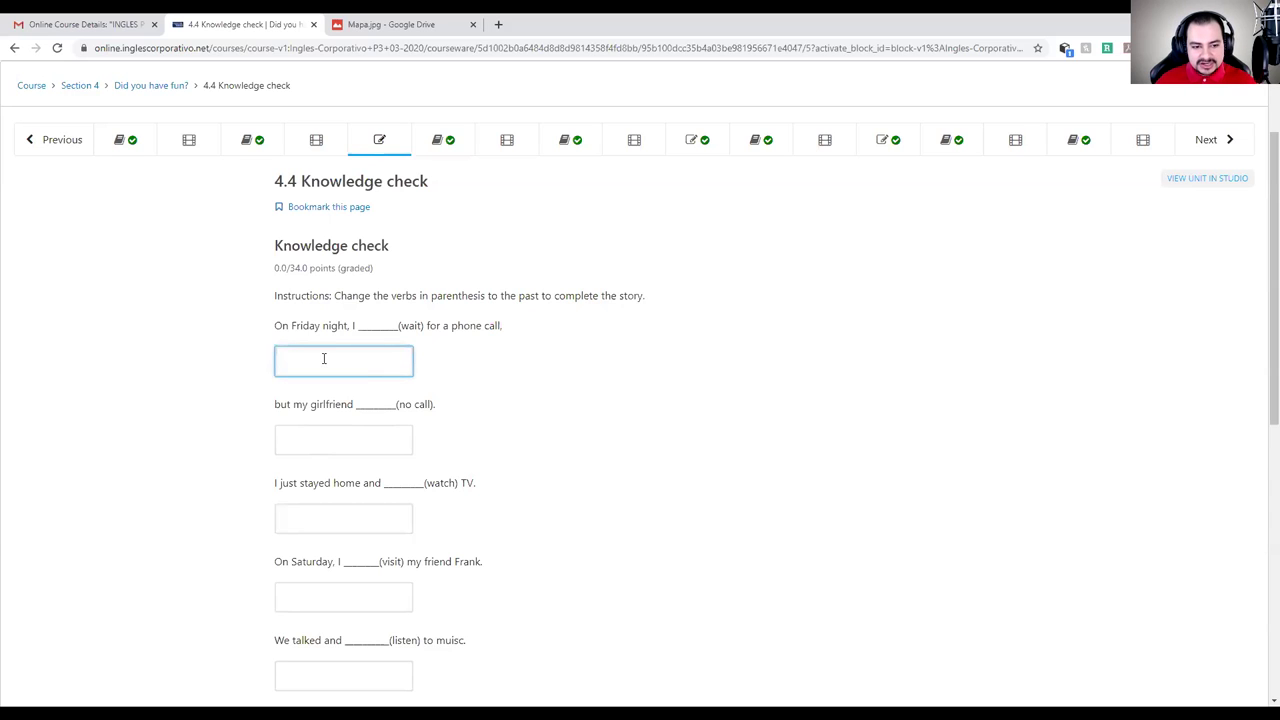
type("wai")
key("BackSpace")
key("BackSpace")
key("BackSpace")
type("w")
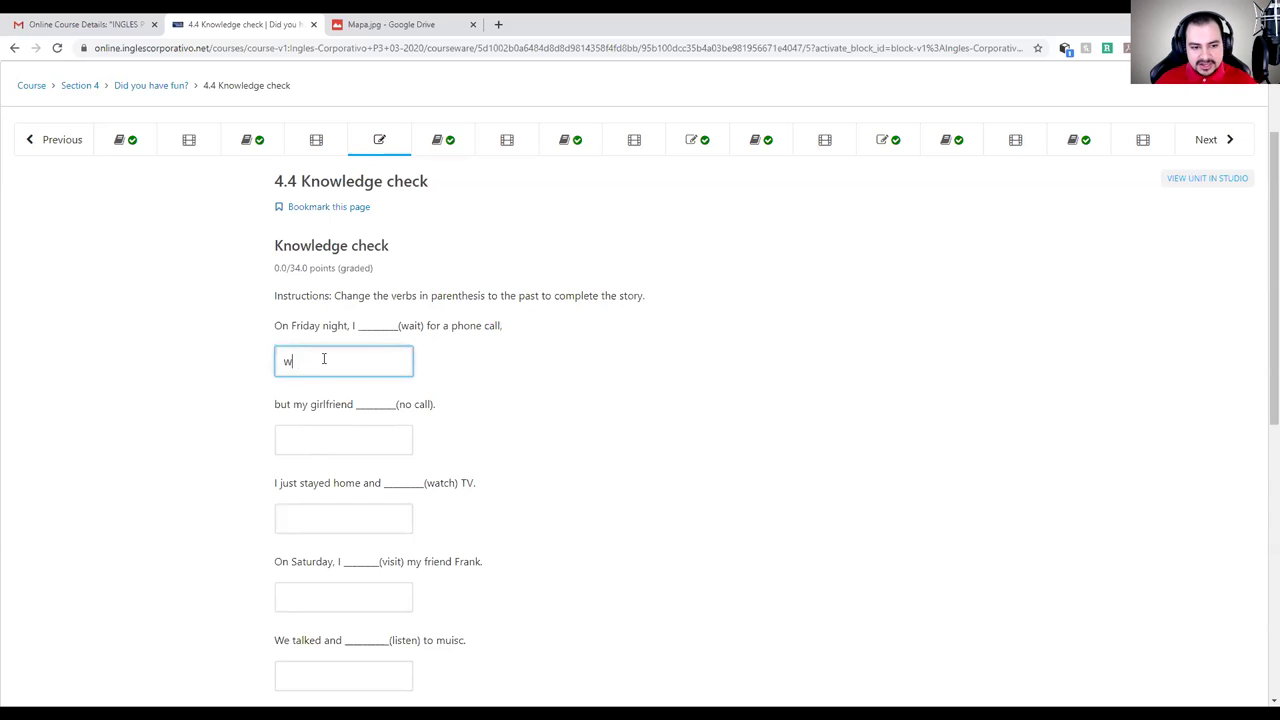
type("airted")
key("BackSpace")
key("BackSpace")
key("BackSpace")
key("BackSpace")
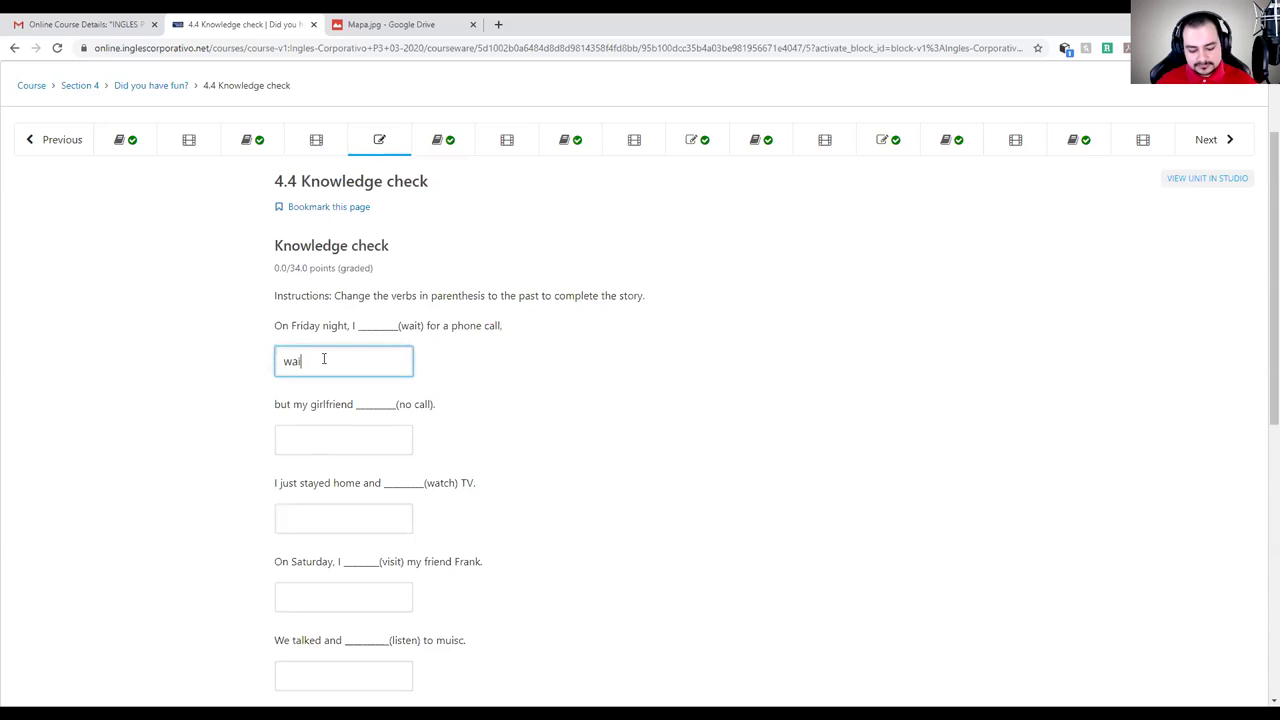
type("ted")
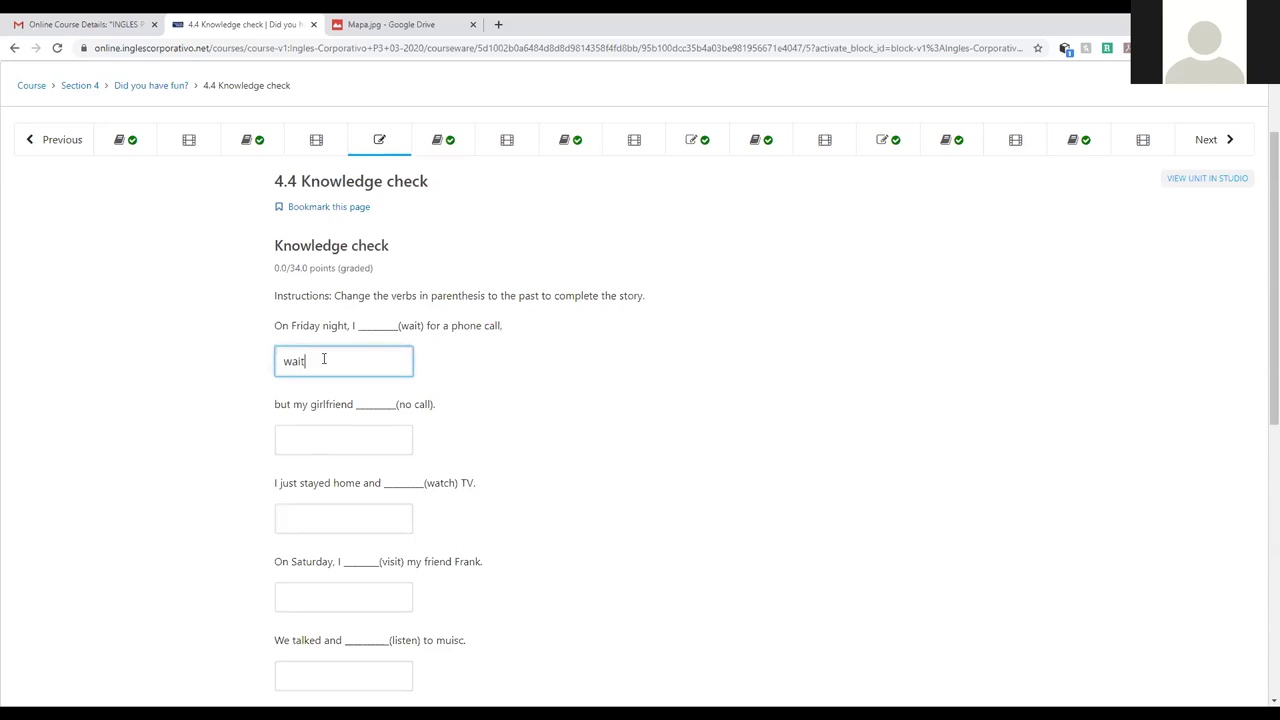
scroll(400, 378, "down", 1)
key("BackSpace")
key("BackSpace")
key("BackSpace")
key("BackSpace")
key("BackSpace")
key("BackSpace")
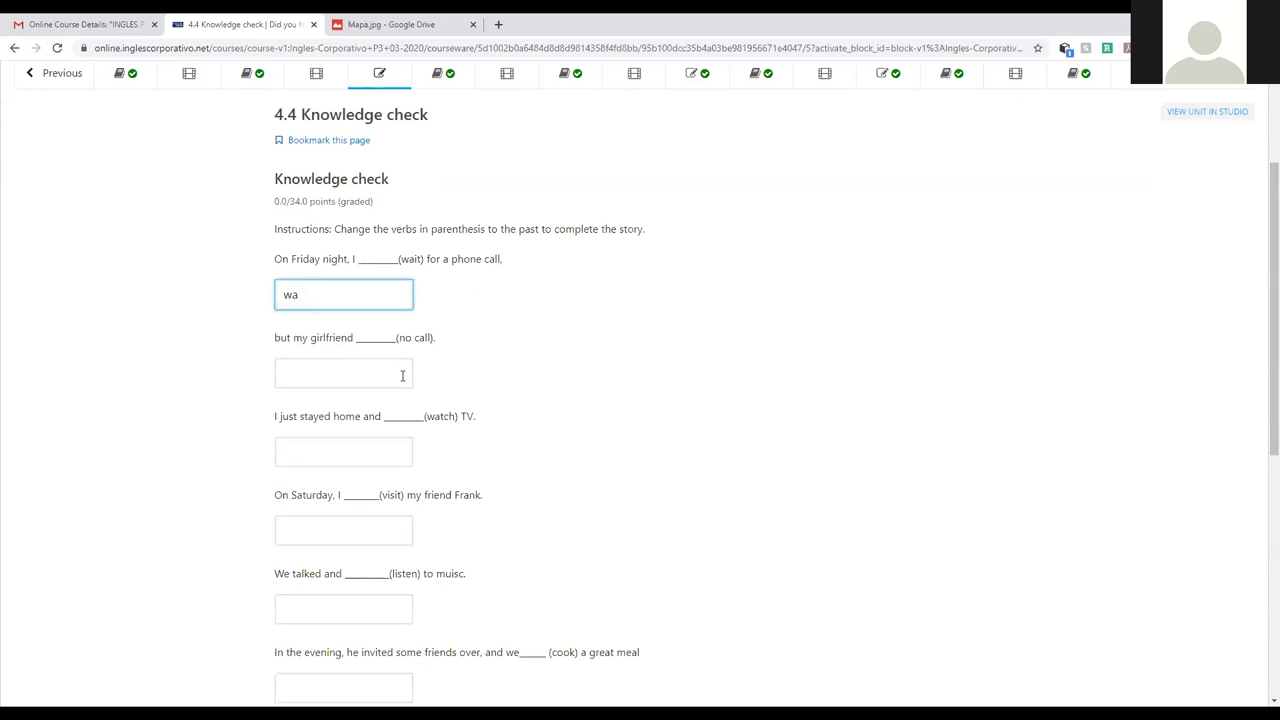
type("waited")
- Fill the "no call" blank in the girlfriend sentence with "didn't call", using a straight apostrophe
left_click(326, 374)
type("didn't call")
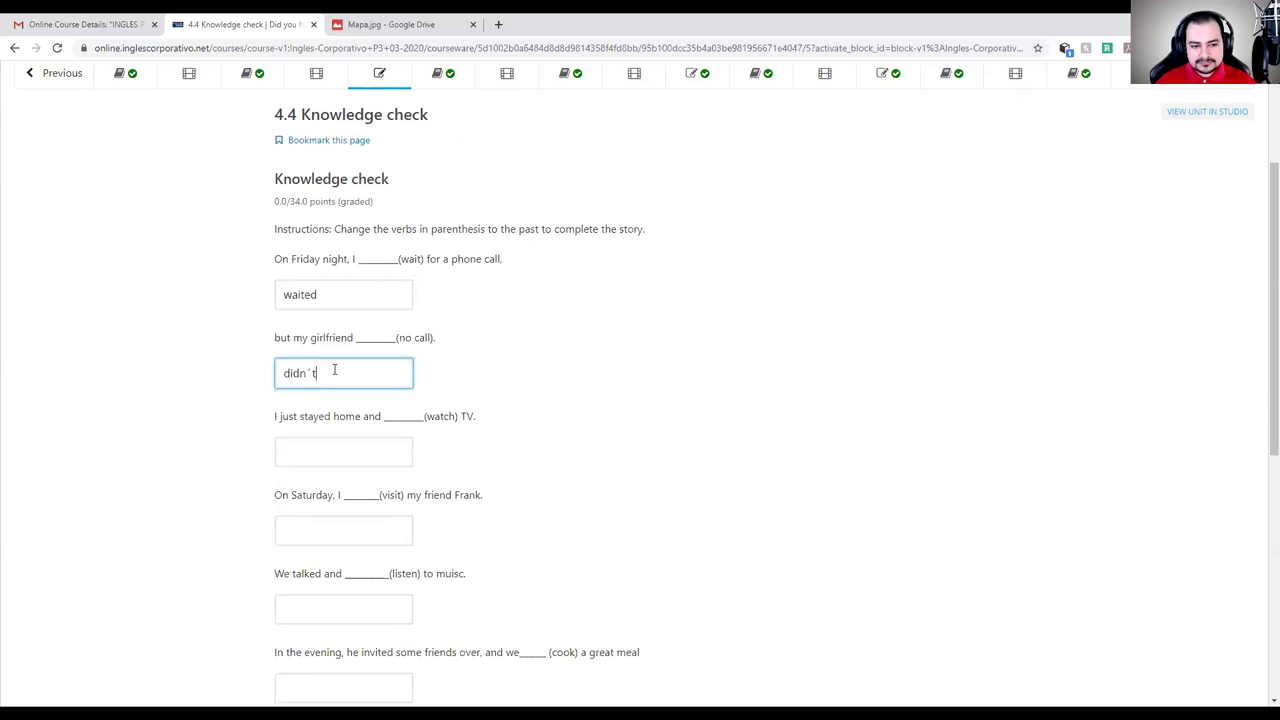
key("Left")
key("Left")
key("Left")
key("Left")
key("Left")
key("Left")
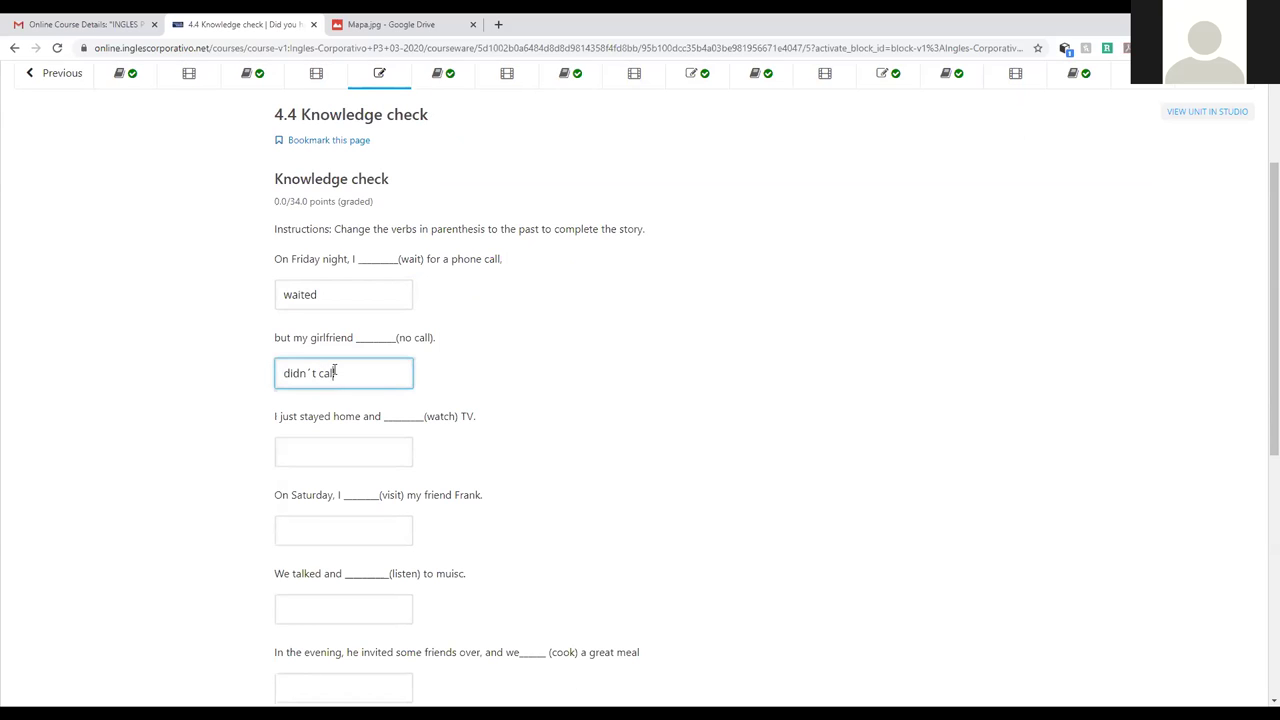
key("BackSpace")
type("'")
key("BackSpace")
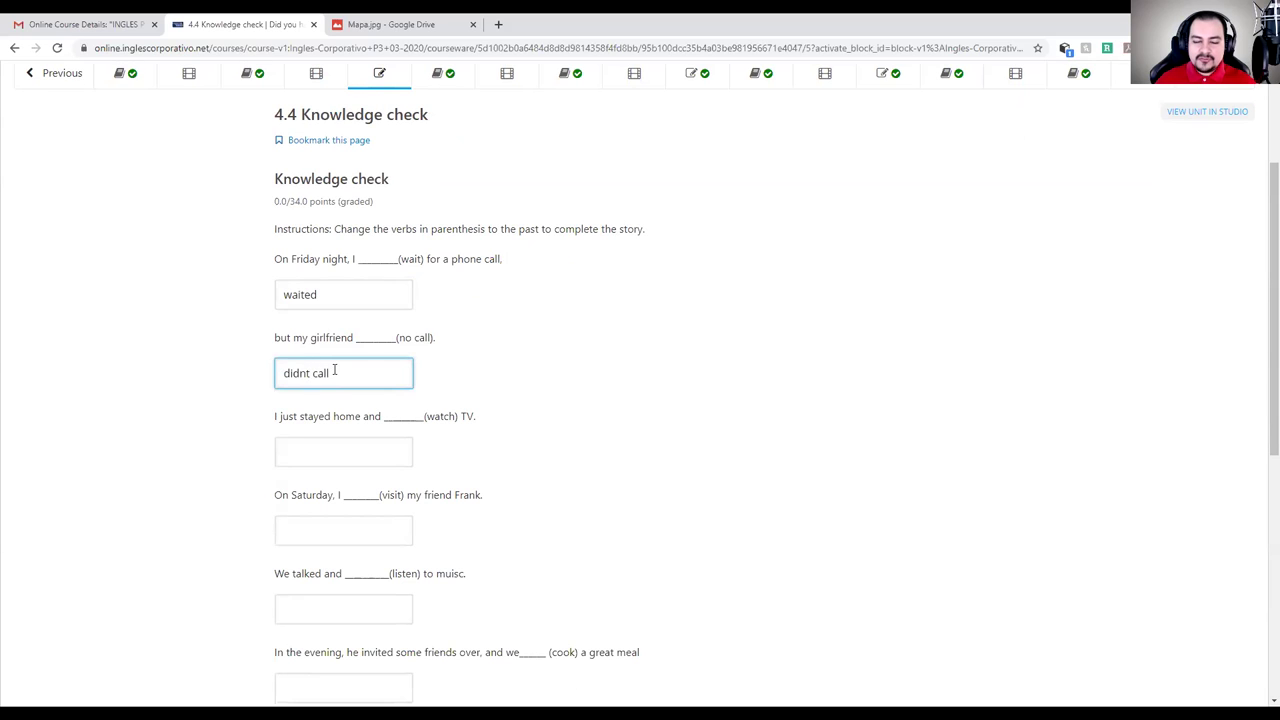
left_click(334, 371)
key("ctrl+Left")
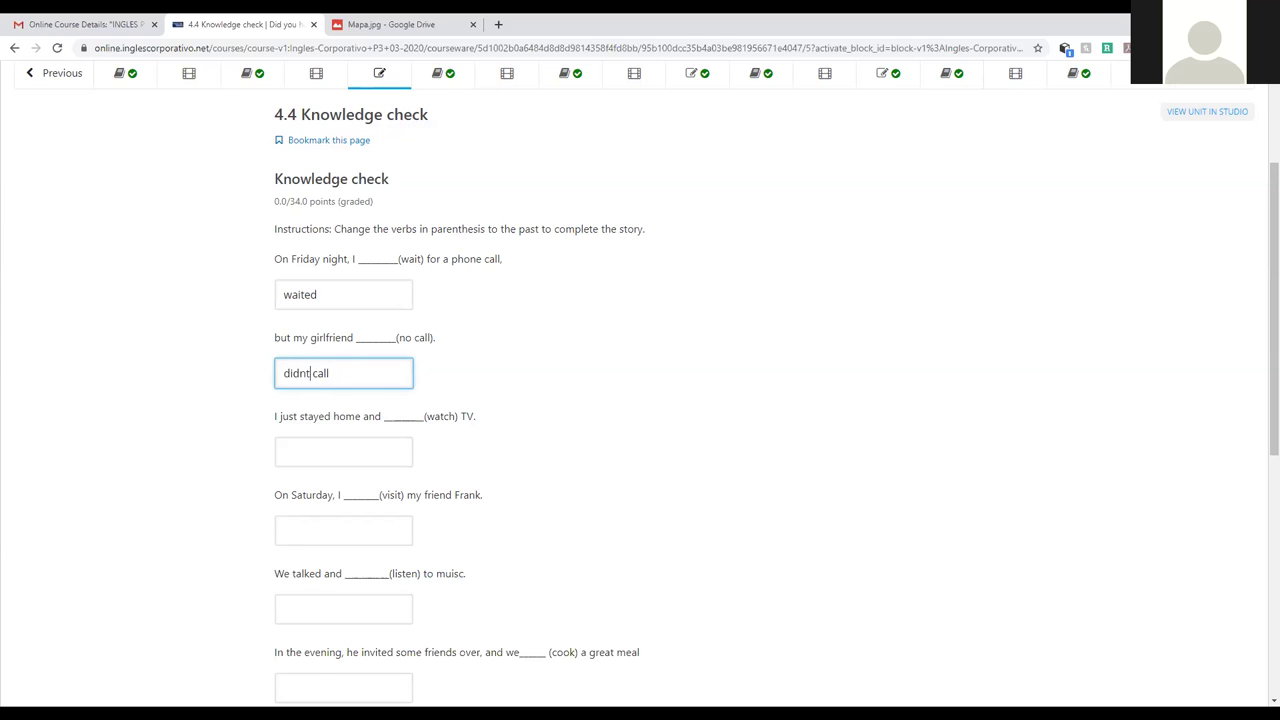
left_click(306, 372)
type("'t")
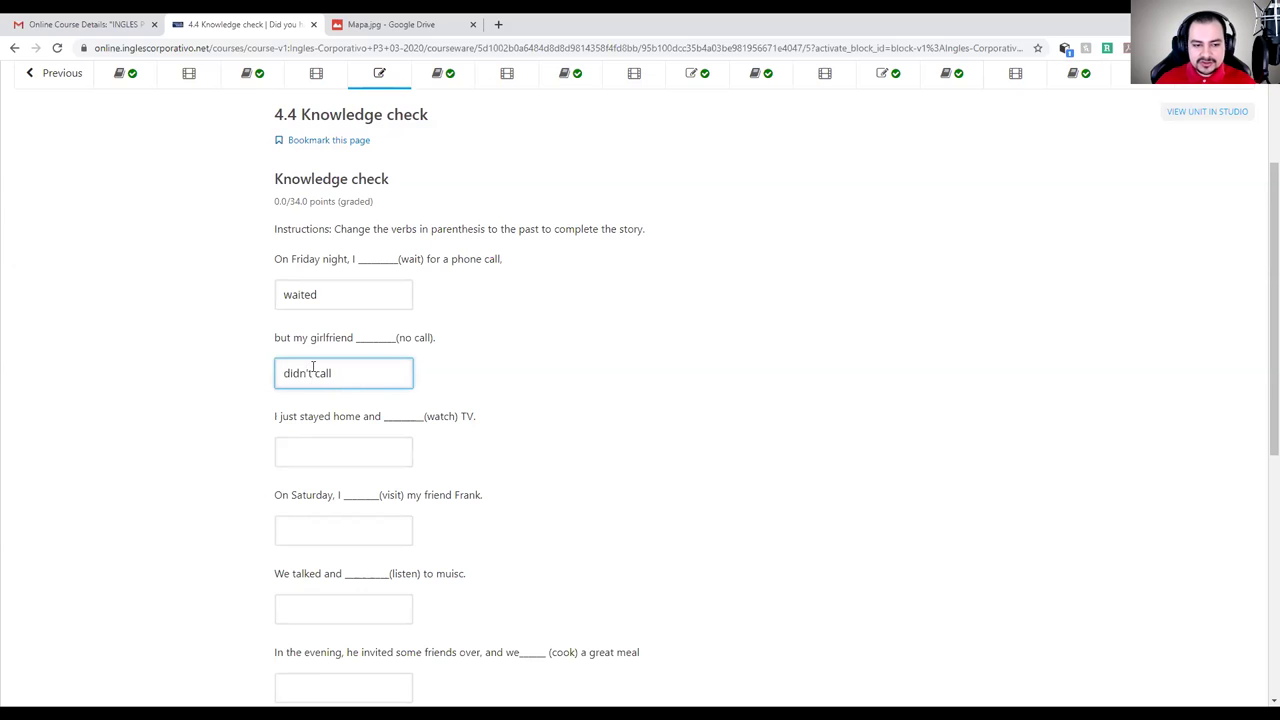
- Fill the "watch", "visit" and "listen" blanks with "watched", "visited" and "listened"
left_click(358, 452)
type("watched")
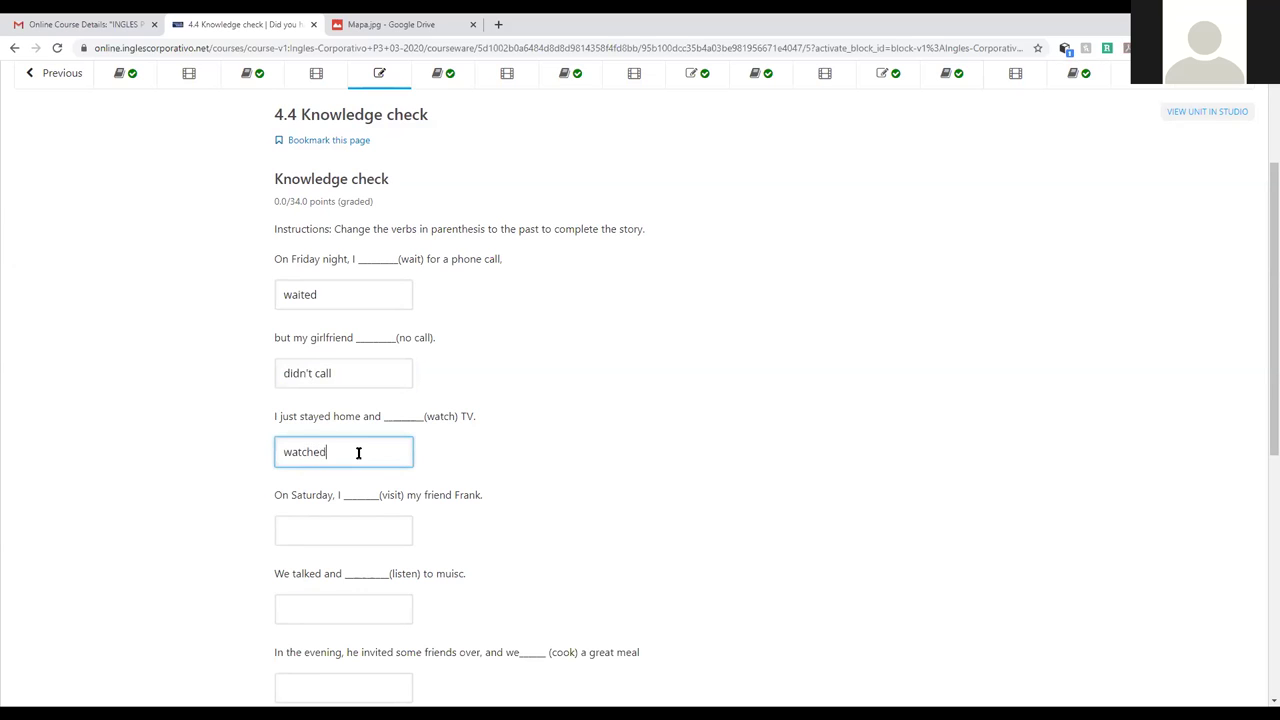
left_click(350, 526)
type("visited")
left_click(345, 597)
type("listening")
key("BackSpace")
key("BackSpace")
key("BackSpace")
type("ed")
- Fill the "cook" blank with "cooked" and the "not work" blank with "didn't work"
scroll(378, 614, "down", 1)
left_click(356, 622)
type("cooked")
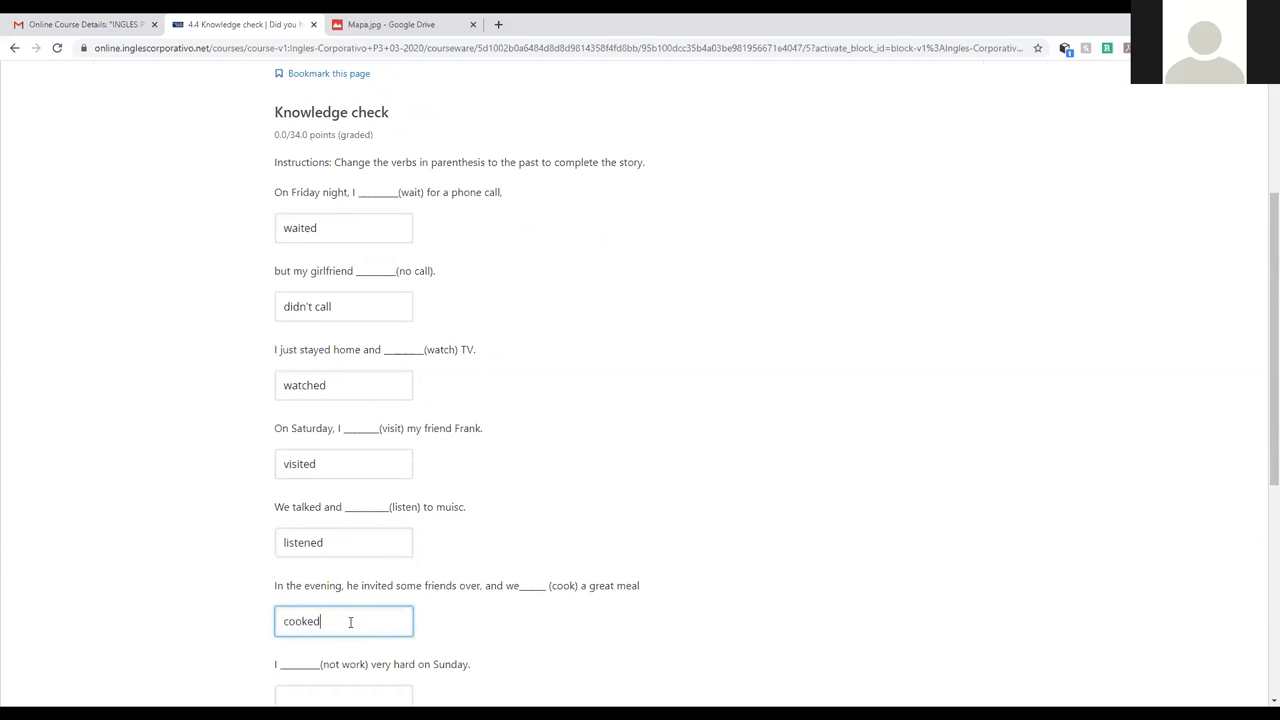
scroll(350, 622, "down", 2)
left_click(338, 567)
type("didn;'t")
key("BackSpace")
key("BackSpace")
key("BackSpace")
type("'t work")
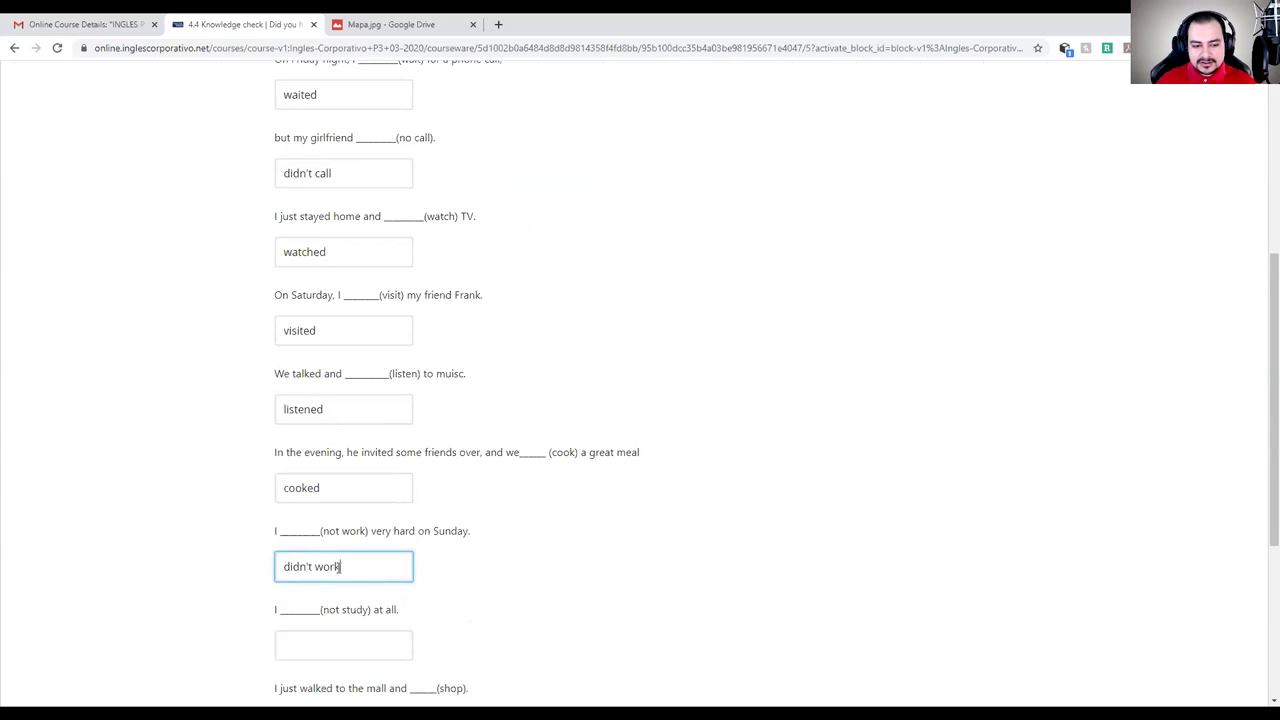
- Fill the "not study" and "shop" blanks with "didn't study" and "shopped", and submit the knowledge check
scroll(336, 566, "down", 1)
left_click(328, 577)
type("didn;")
key("BackSpace")
type("'t study")
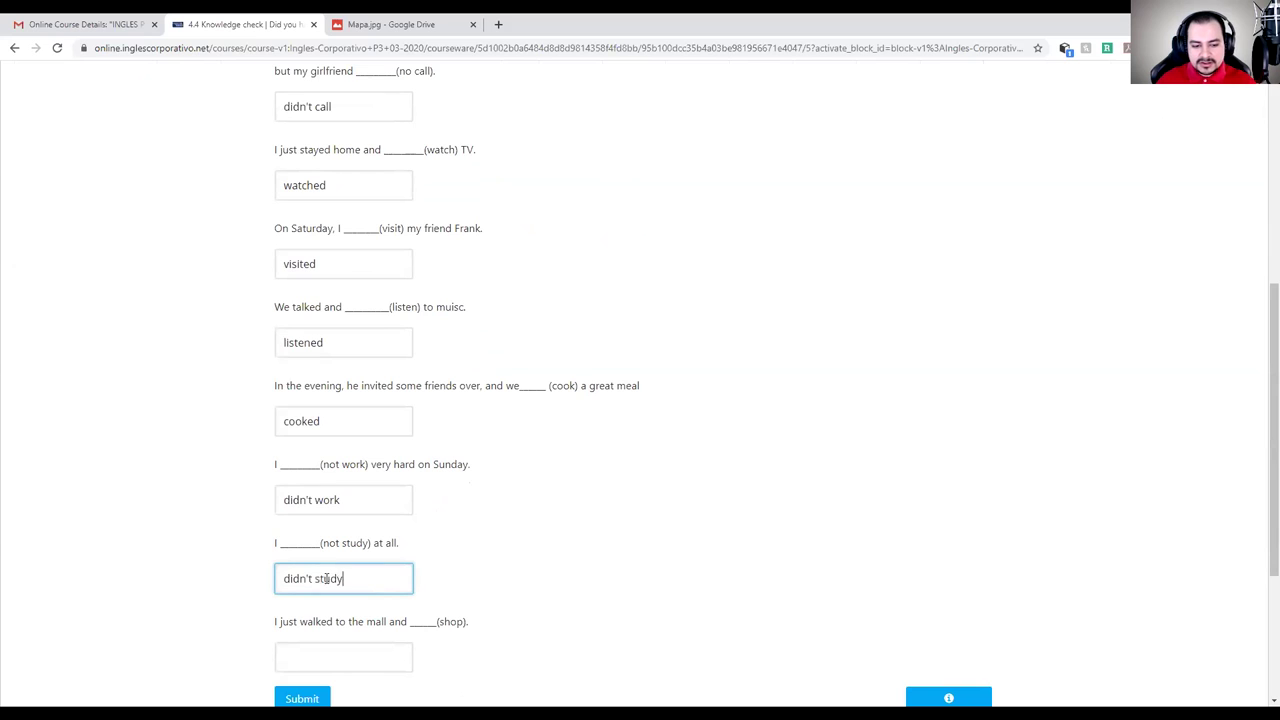
left_click(330, 662)
type("sho")
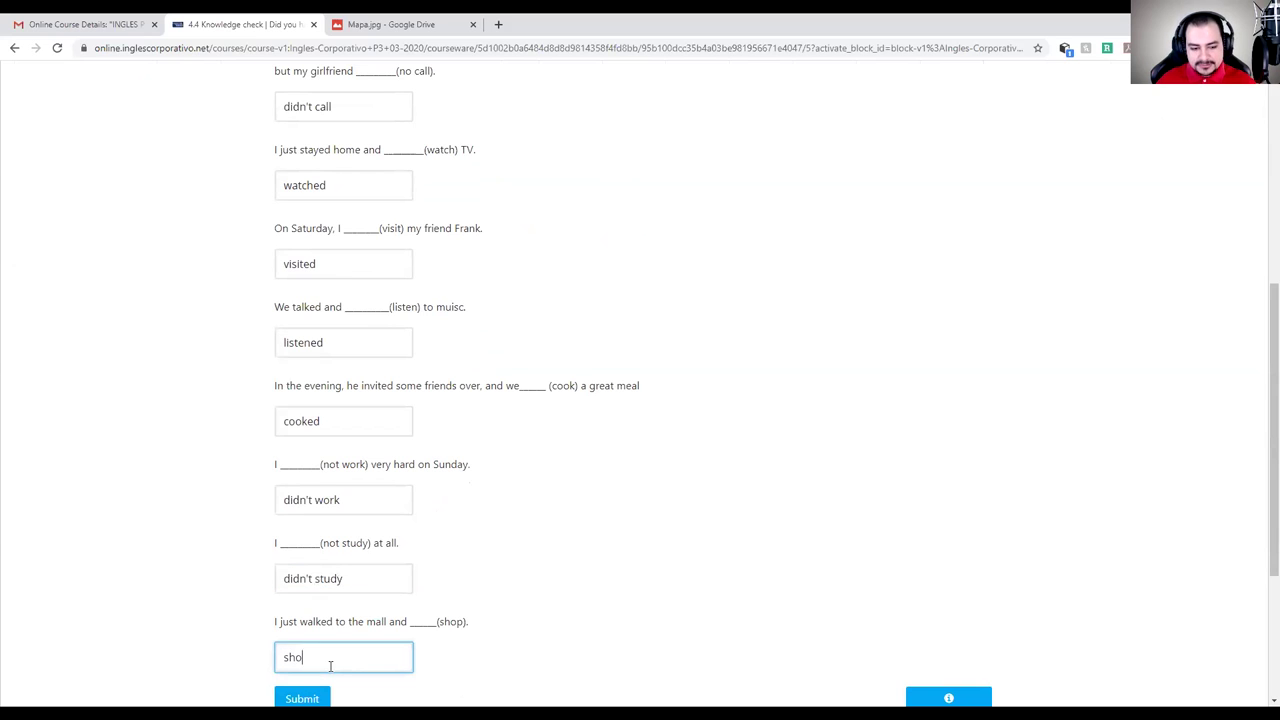
type("pped")
scroll(335, 658, "down", 1)
left_click(311, 632)
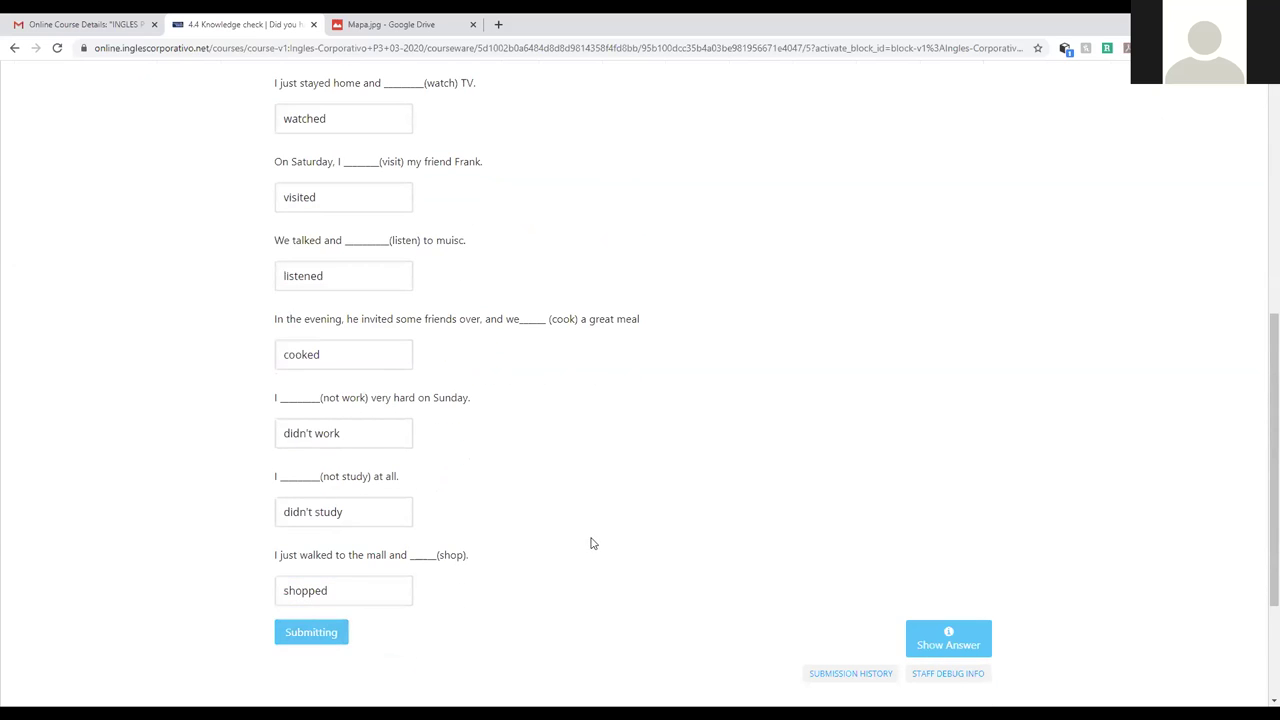
scroll(575, 530, "up", 5)
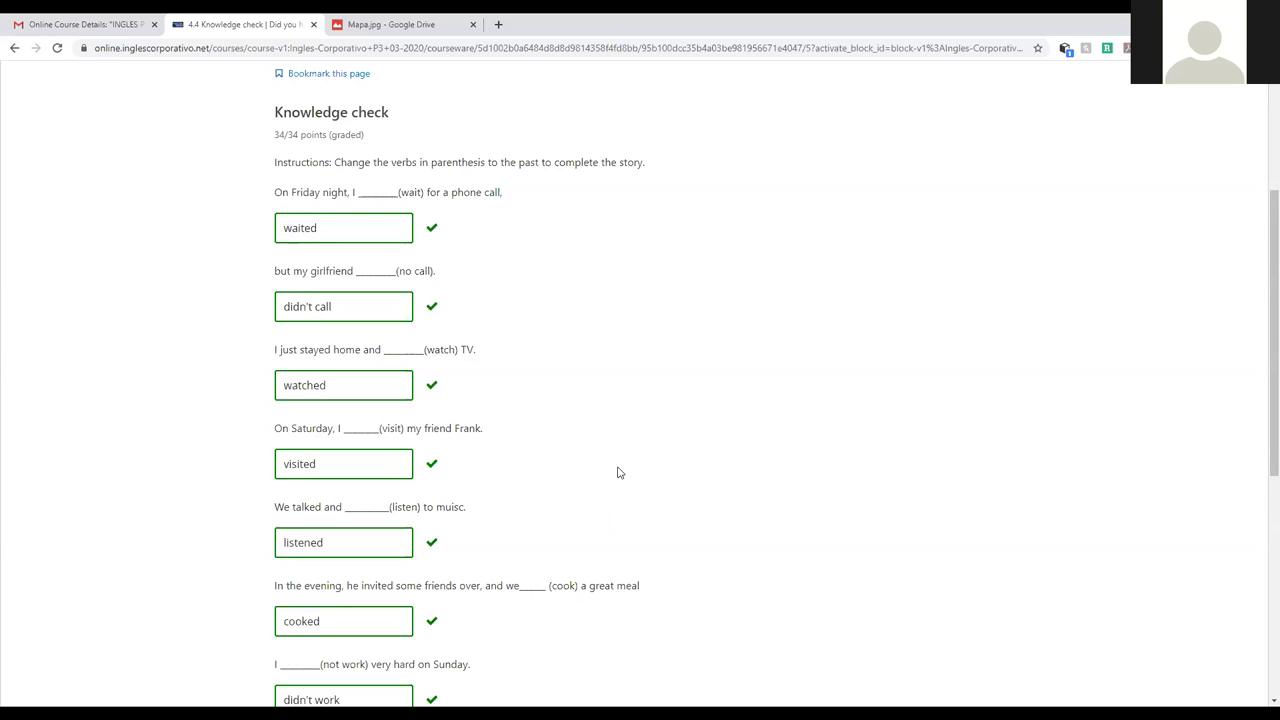
- Run a Google search for "didnt" in place of the Mapa.jpg page
scroll(660, 470, "down", 3)
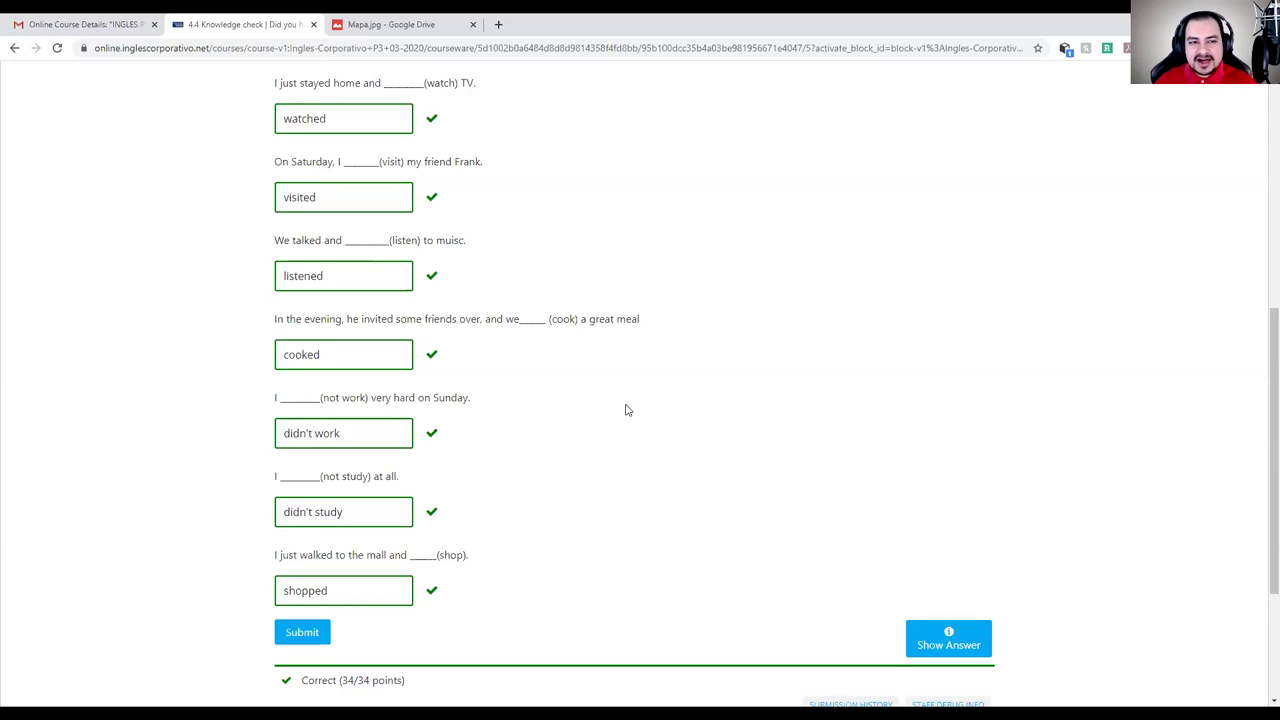
left_click(458, 50)
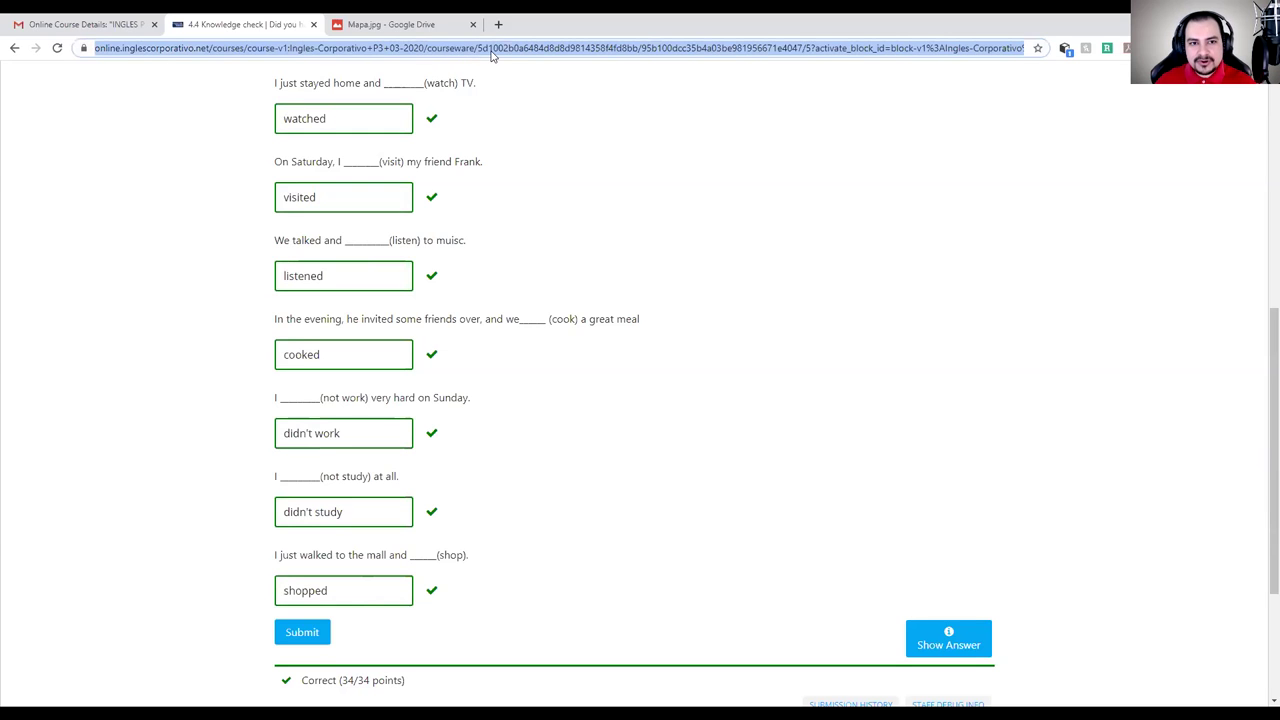
left_click(448, 34)
type("didnt")
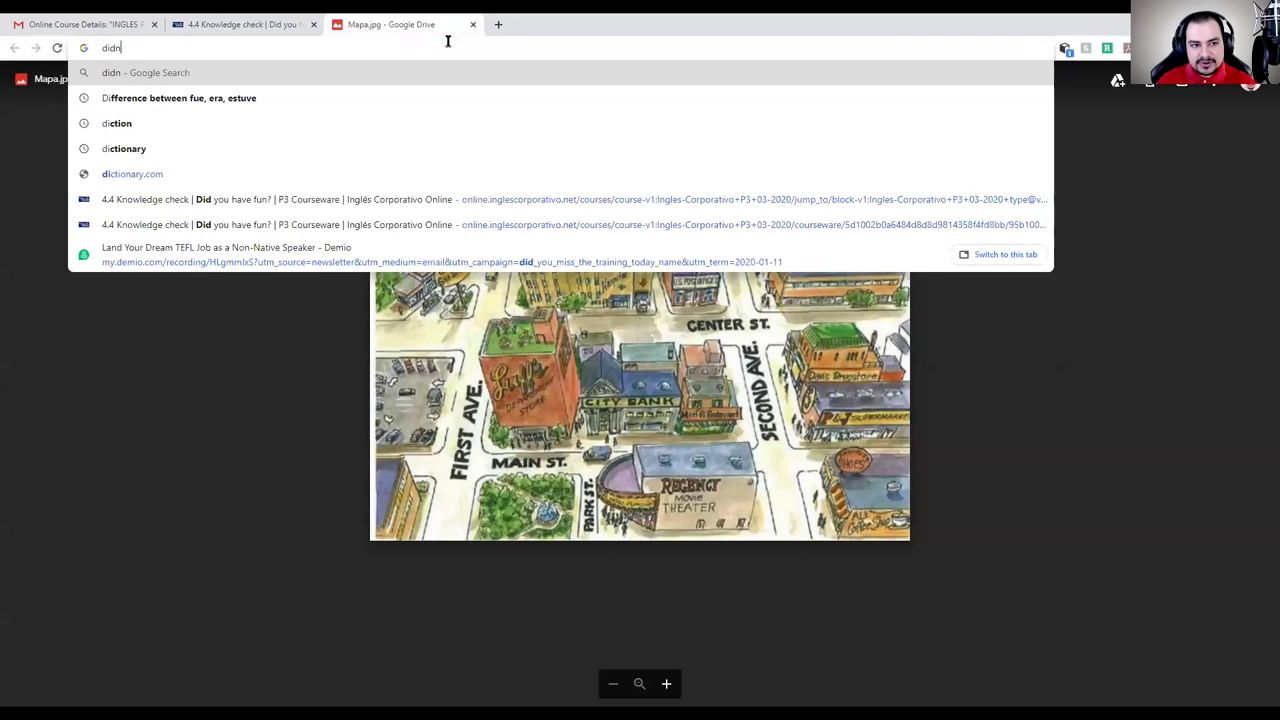
key("Return")
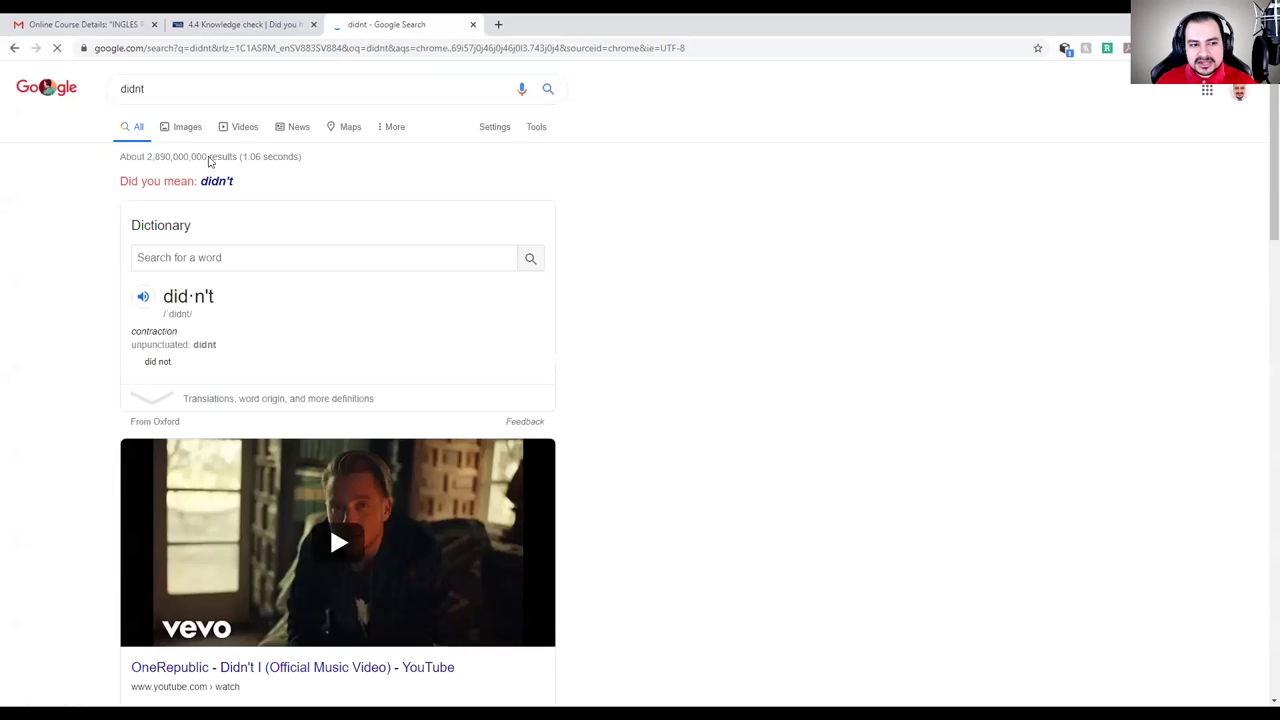
- Copy the apostrophe from the "didn't" dictionary entry and go to the "not work" blank in the knowledge check
left_click_drag(204, 296, 211, 294)
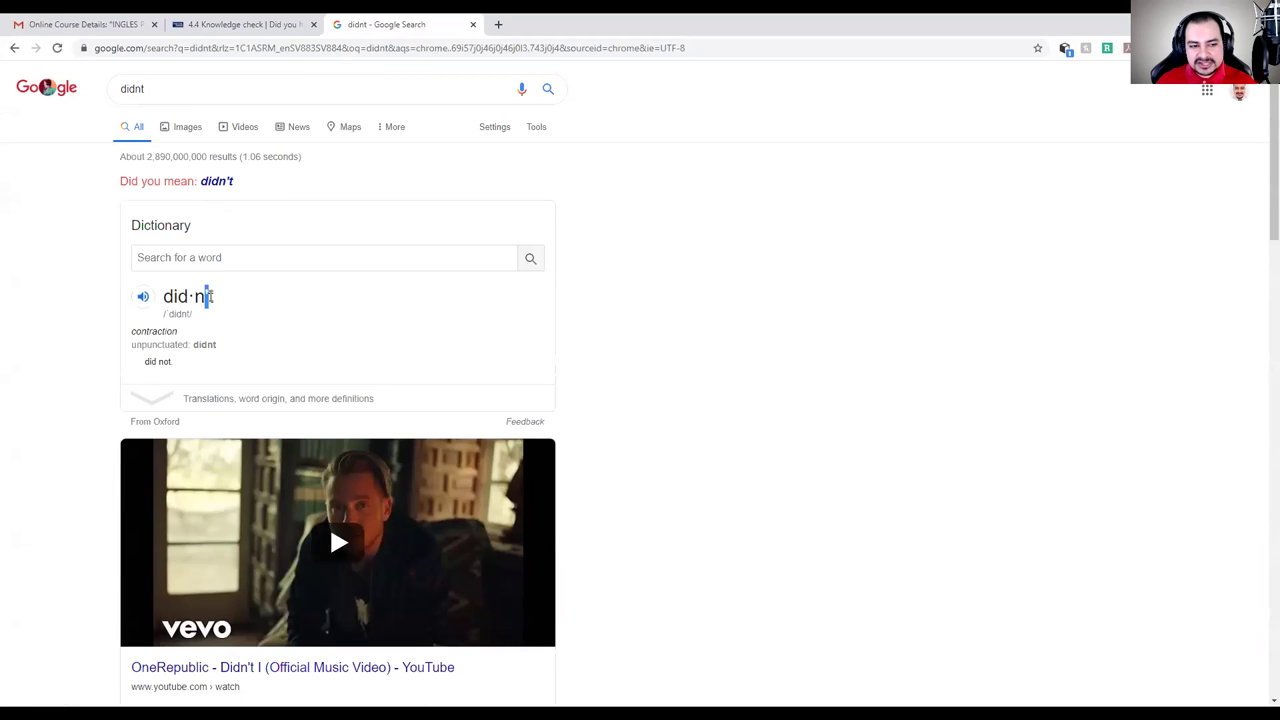
right_click(209, 293)
left_click(229, 302)
left_click(240, 24)
left_click(342, 436)
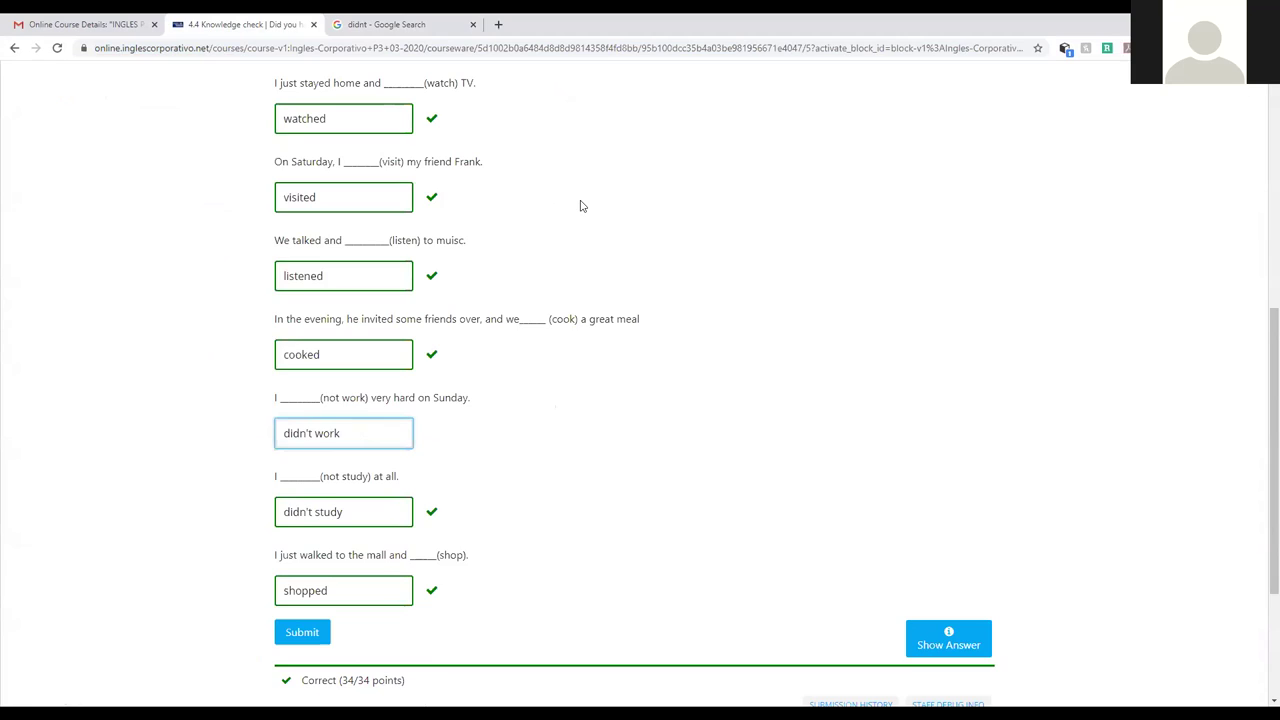
- Compare the search page with the knowledge check and add an apostrophe after "didn't work" in the "not work" blank
left_click(385, 24)
left_click(263, 89)
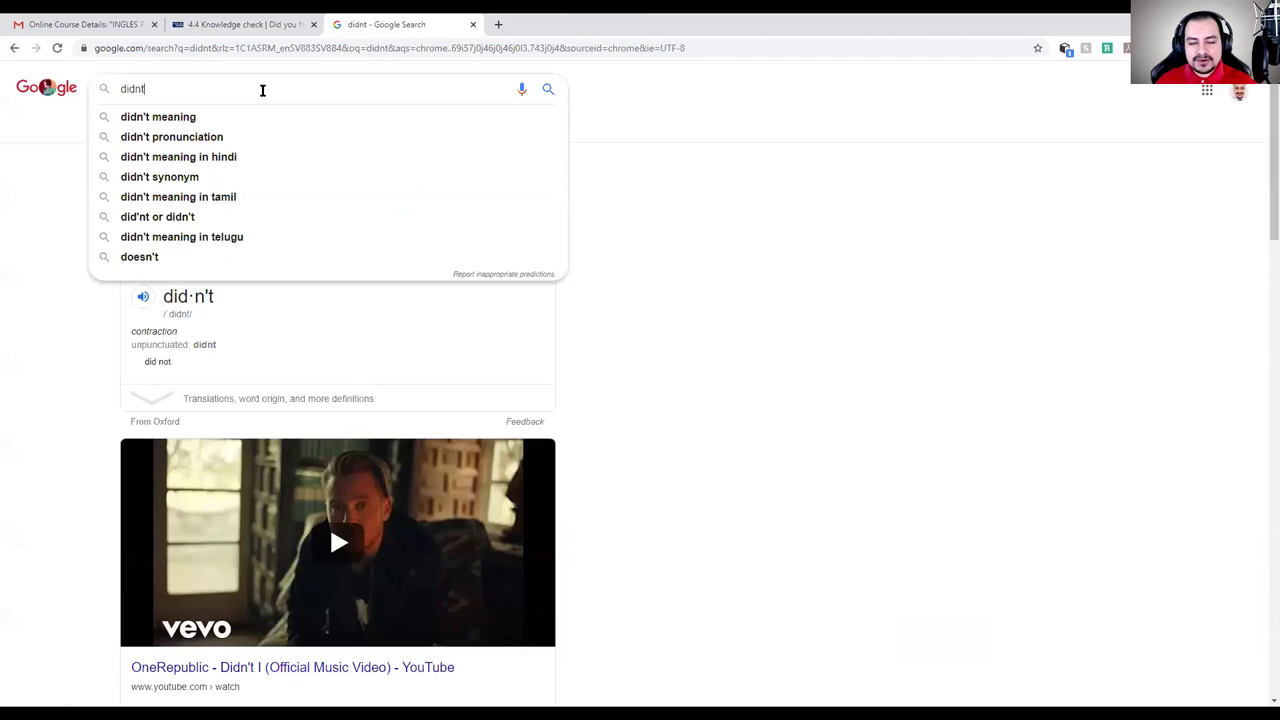
left_click(273, 24)
left_click(428, 22)
left_click(266, 23)
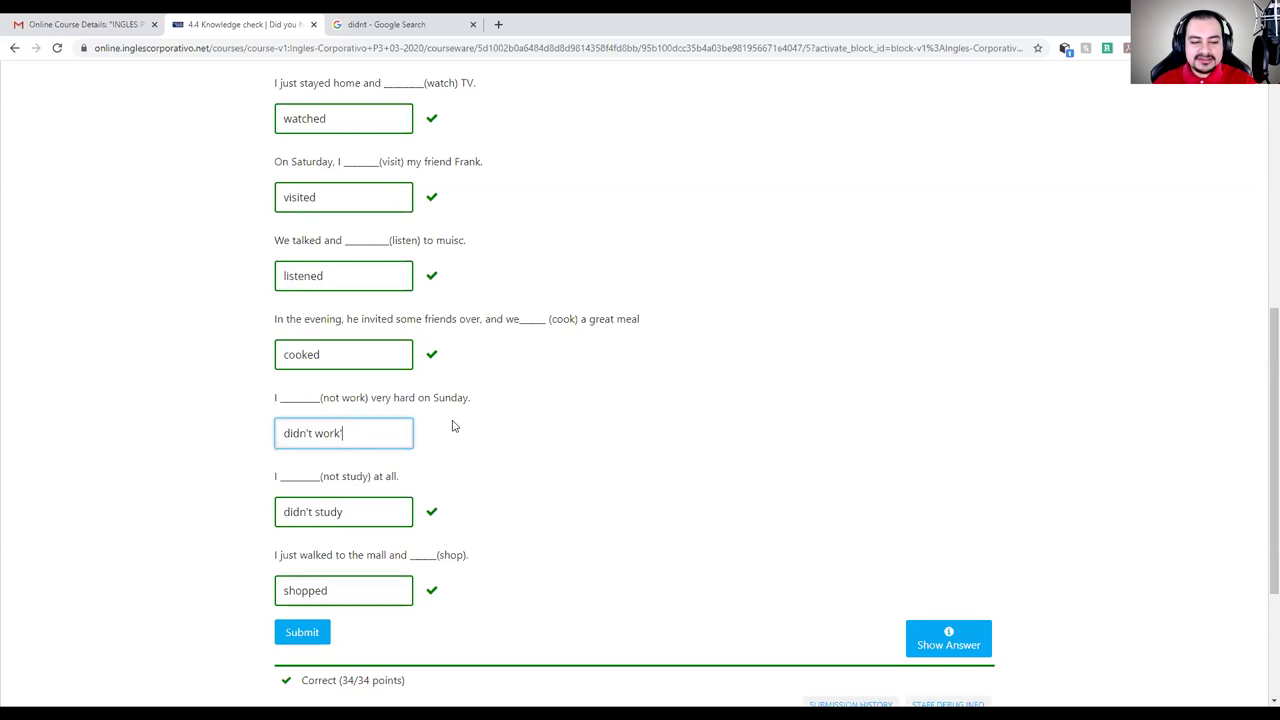
- Follow Google's suggested spelling "didn't" and copy the apostrophe from its dictionary entry
left_click(435, 18)
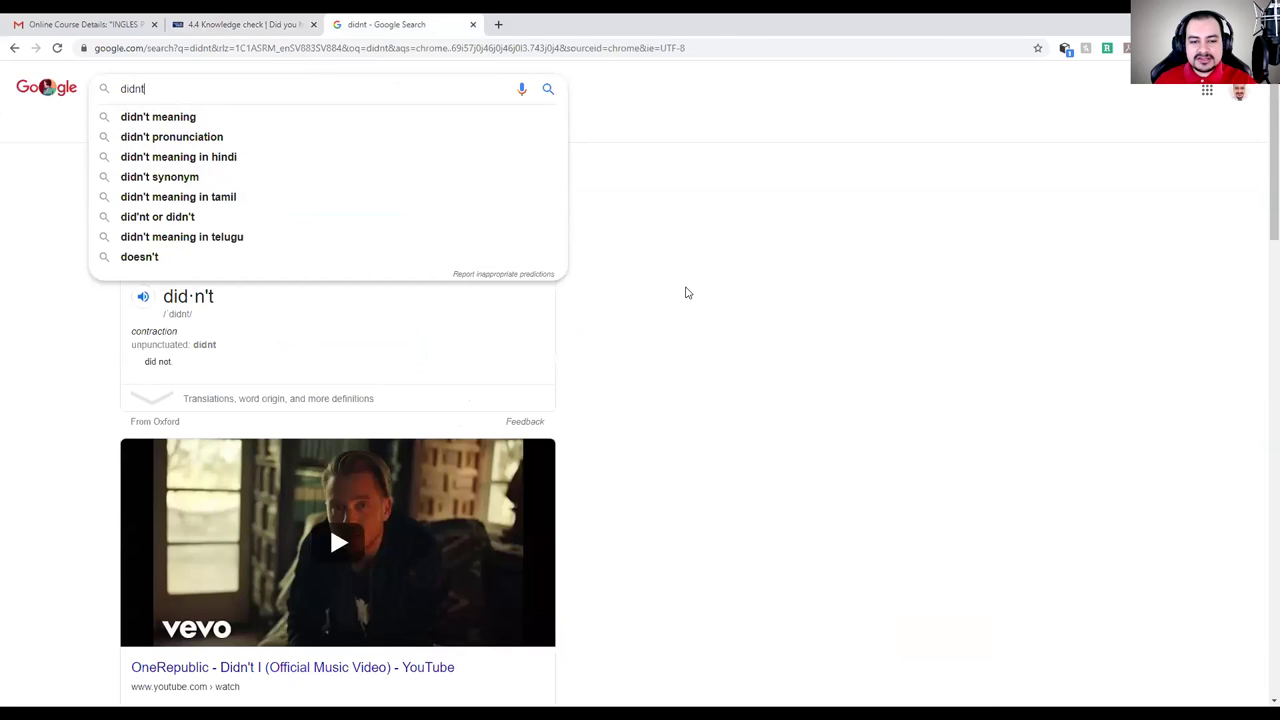
left_click(620, 287)
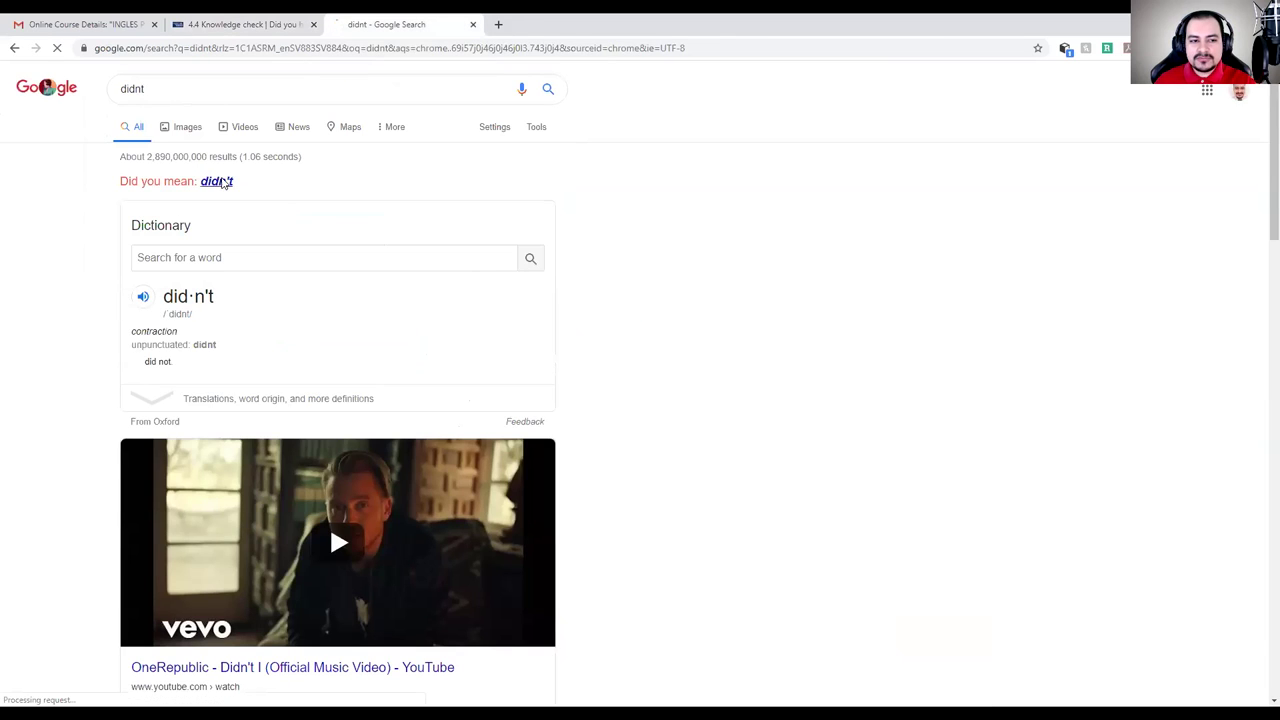
left_click(218, 181)
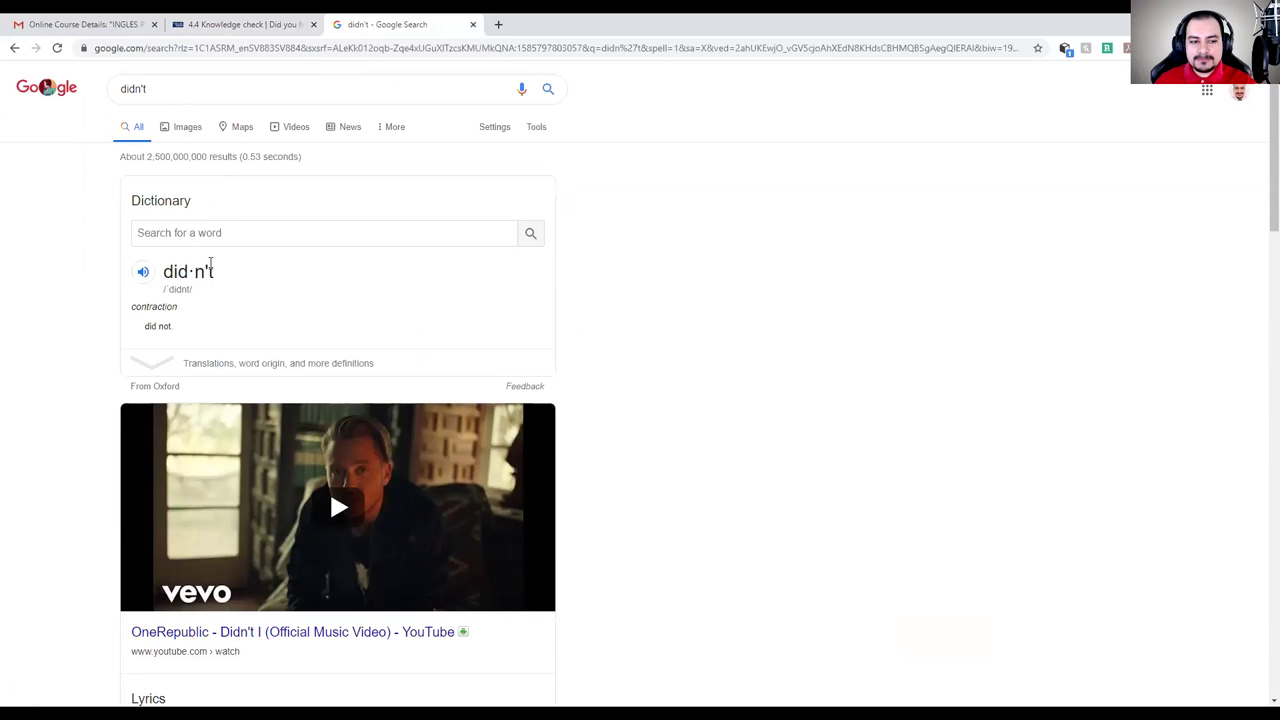
double_click(205, 262)
right_click(207, 264)
left_click(228, 271)
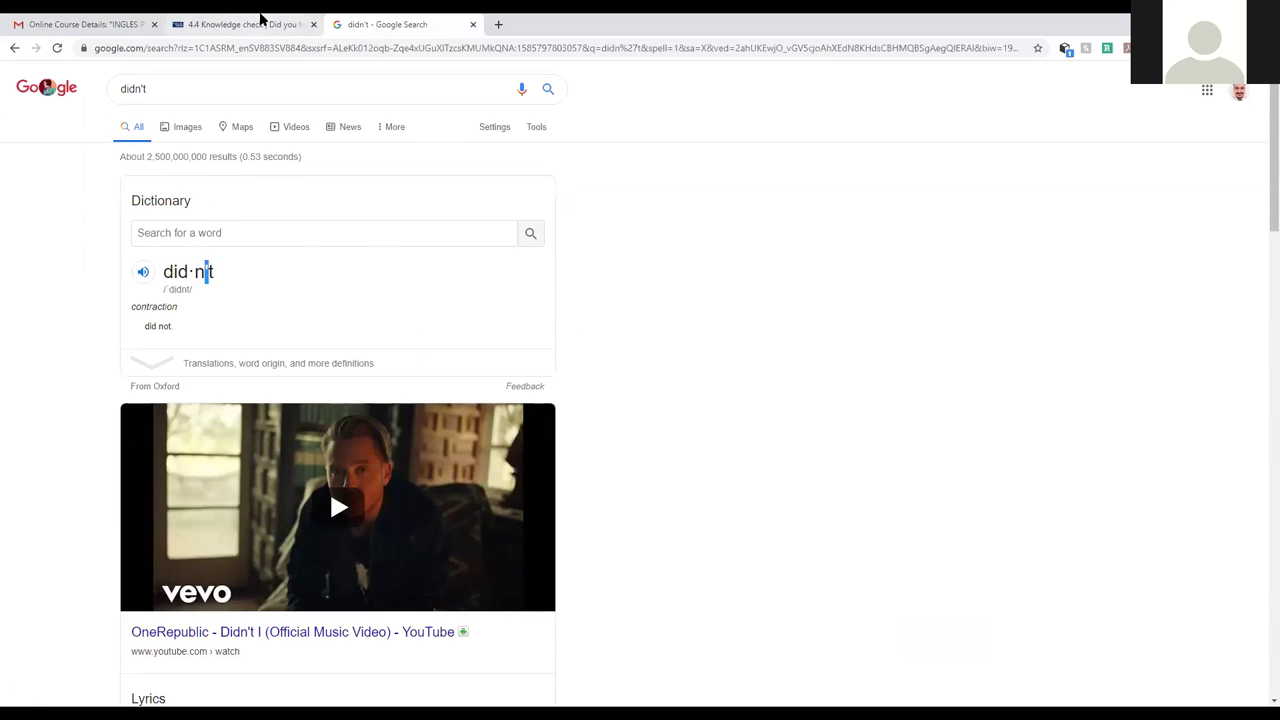
- Remove the extra apostrophe after "didn't work" in the "not work" blank and resubmit the knowledge check
left_click(245, 24)
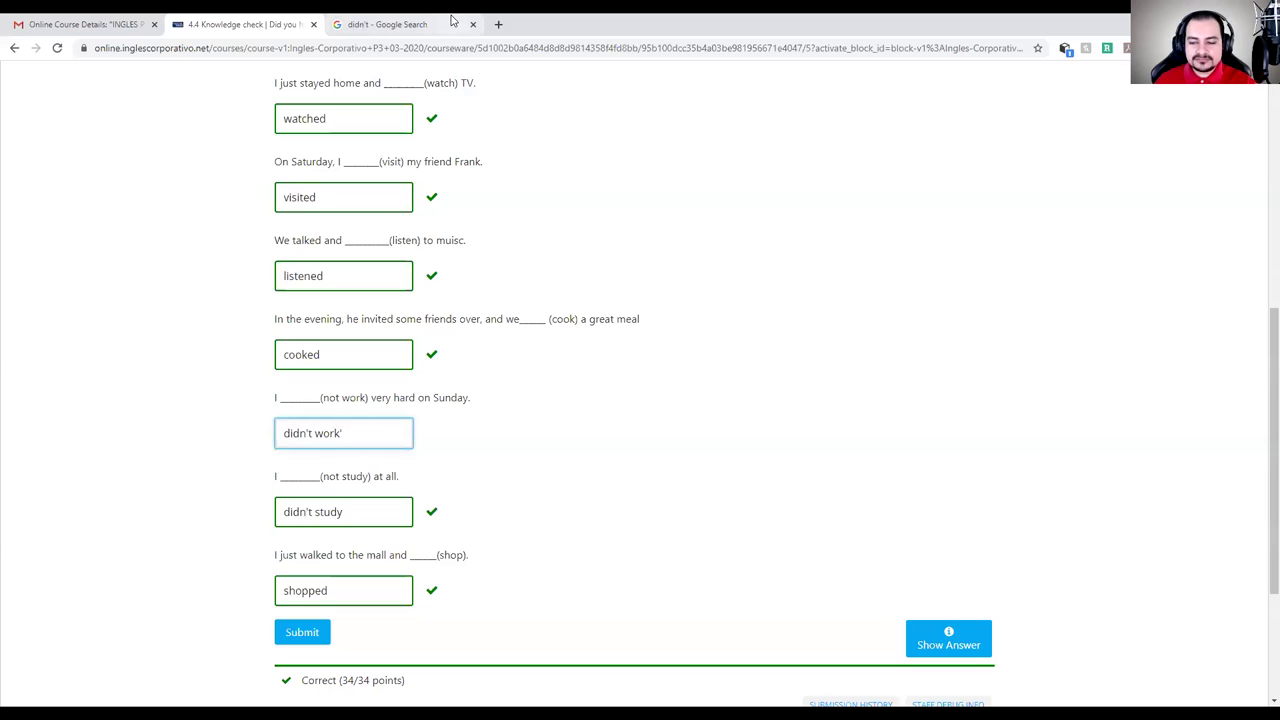
type("'")
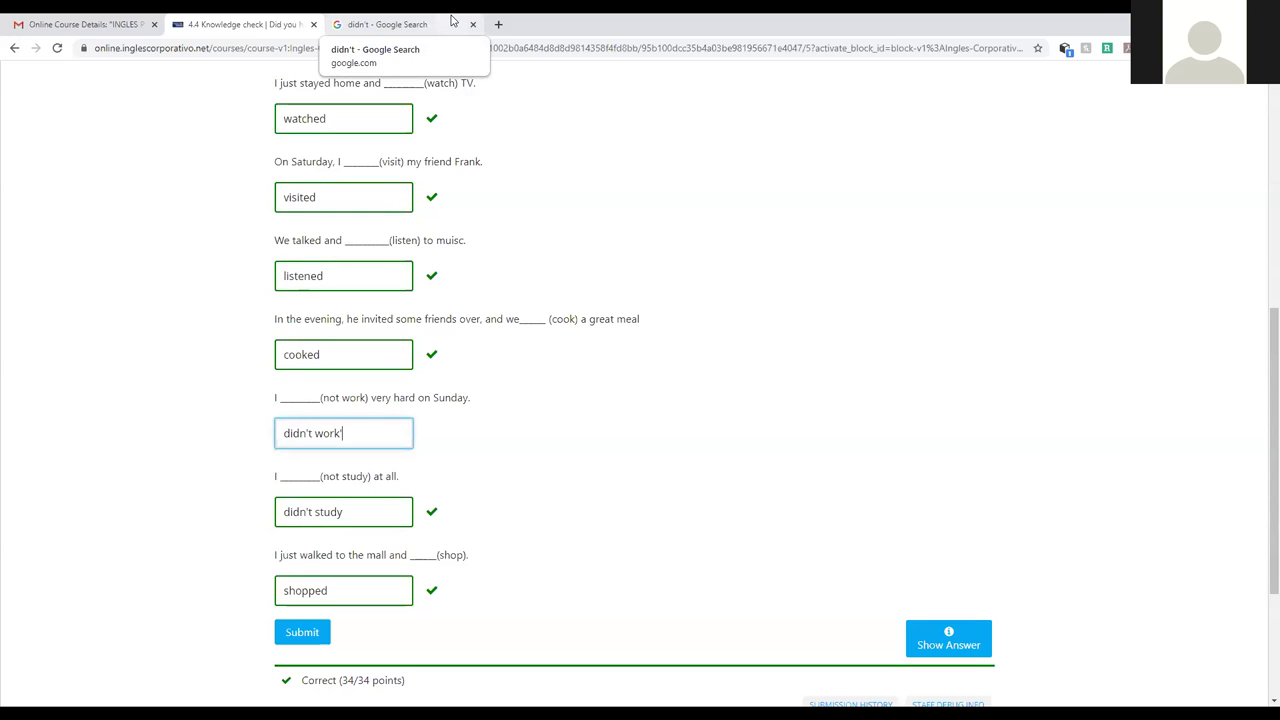
left_click(452, 20)
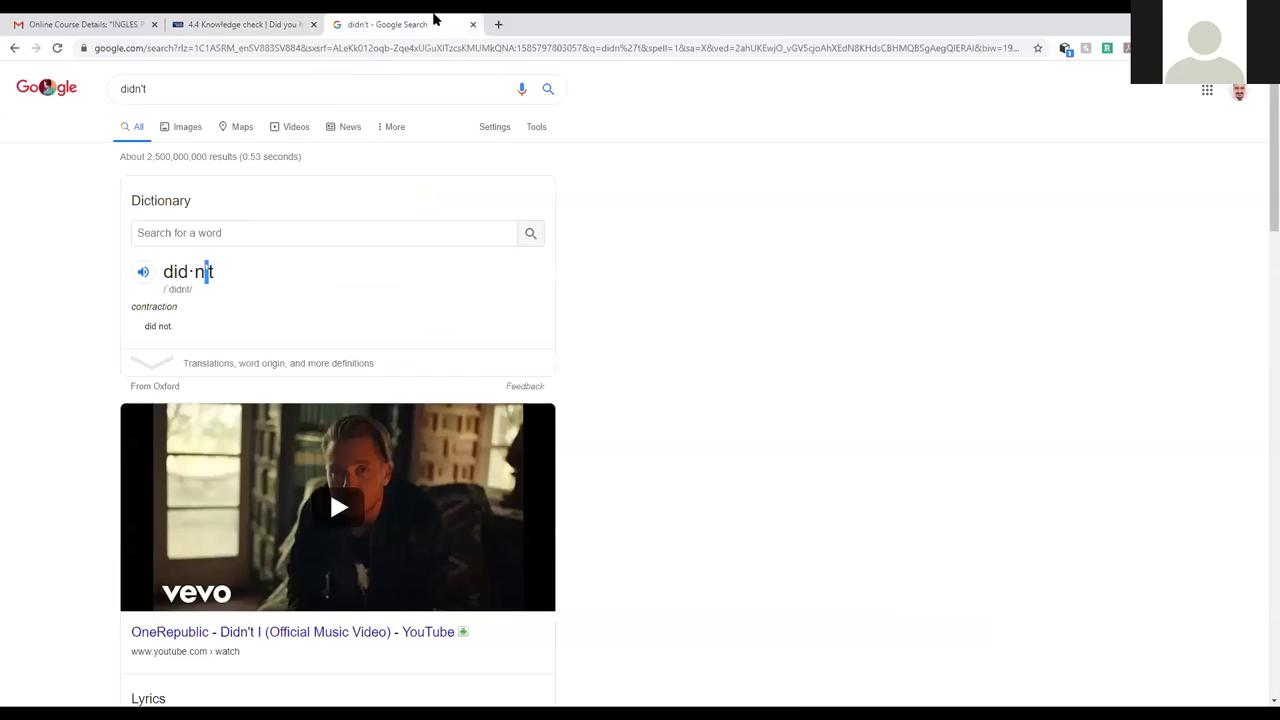
left_click(246, 17)
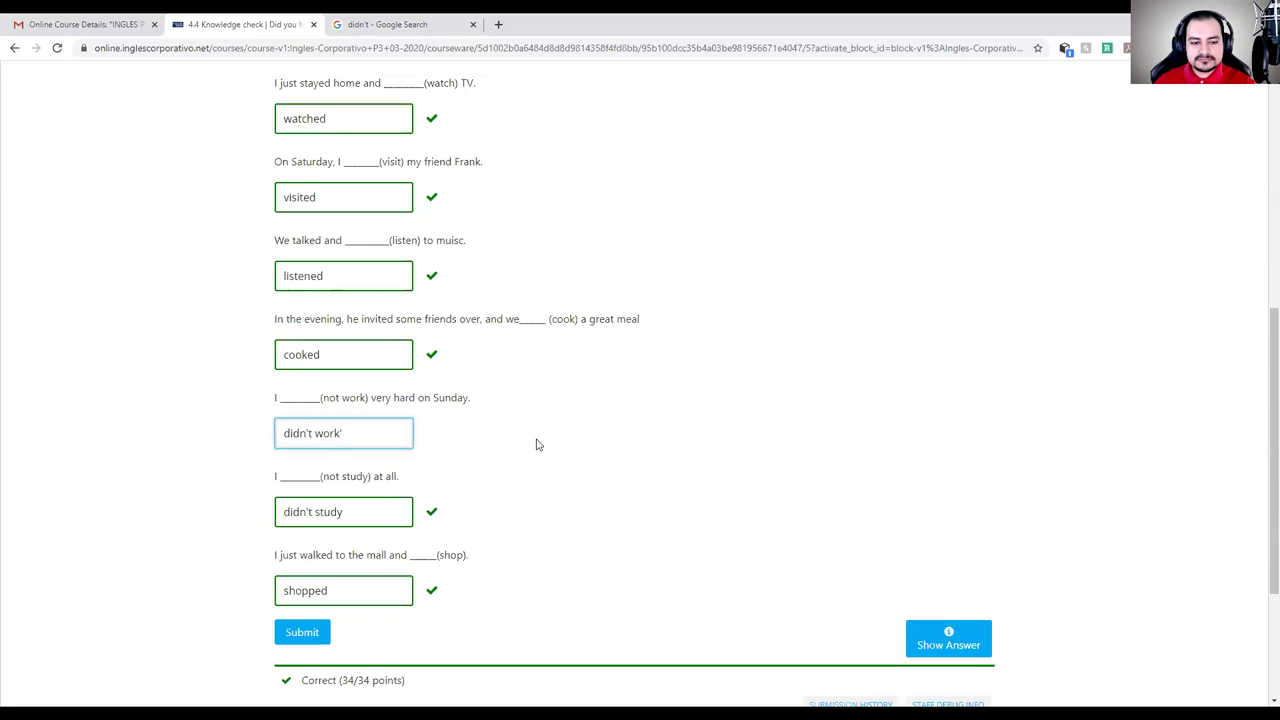
scroll(534, 440, "down", 1)
key("BackSpace")
left_click(308, 567)
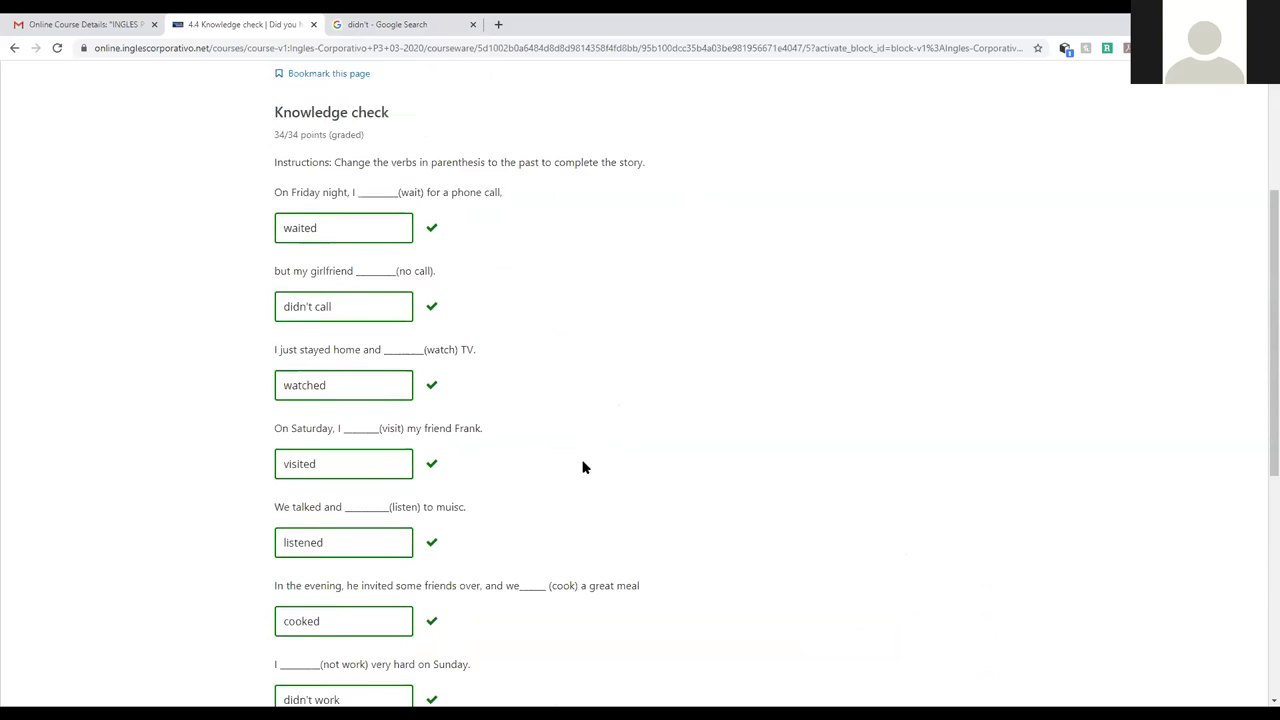
- Return to the course outline and open "5.1 Statements with the past of be" under Section 5, "Where were you born?"
scroll(585, 467, "up", 3)
left_click(73, 222)
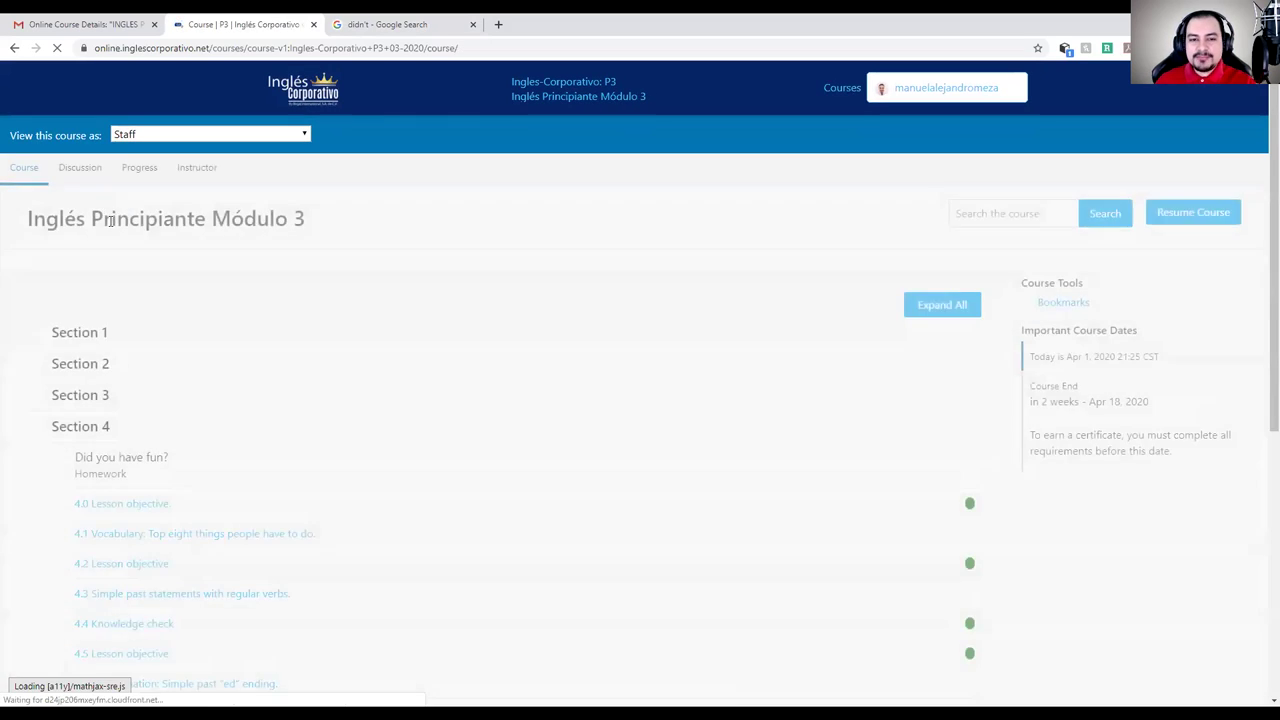
scroll(217, 437, "down", 5)
left_click(72, 540)
scroll(80, 520, "down", 1)
left_click(92, 480)
scroll(89, 486, "down", 1)
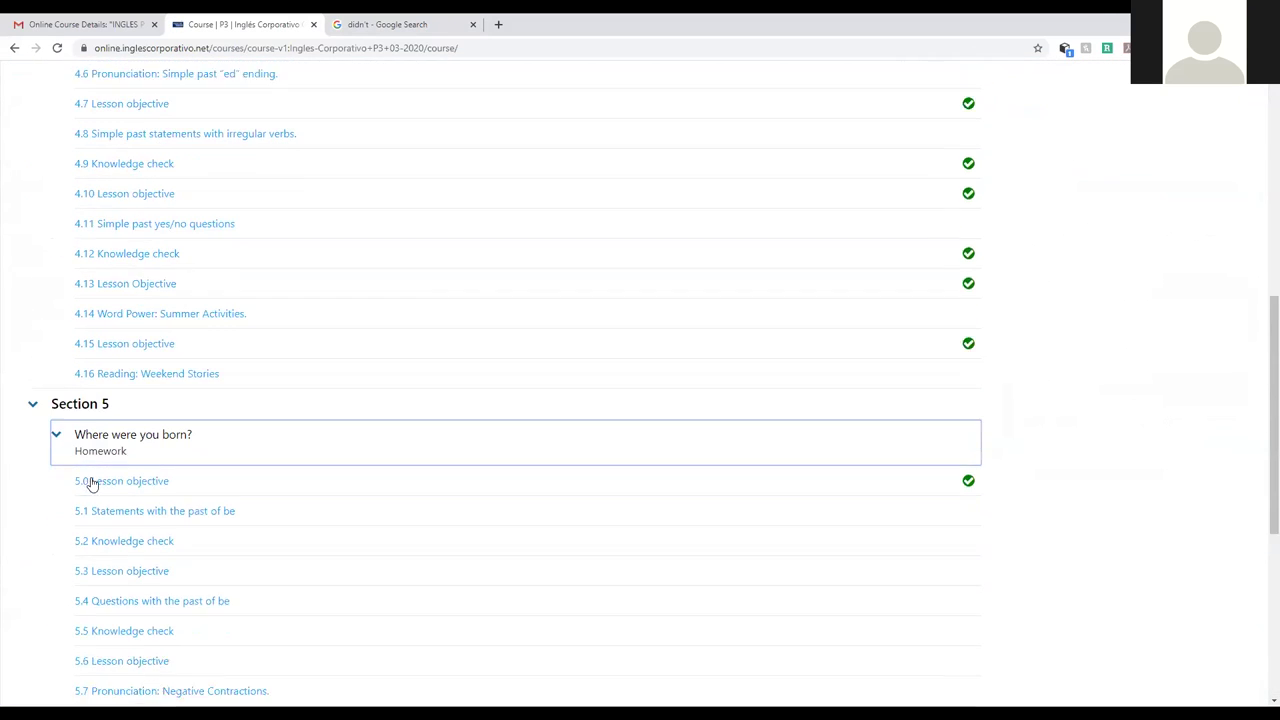
left_click(160, 488)
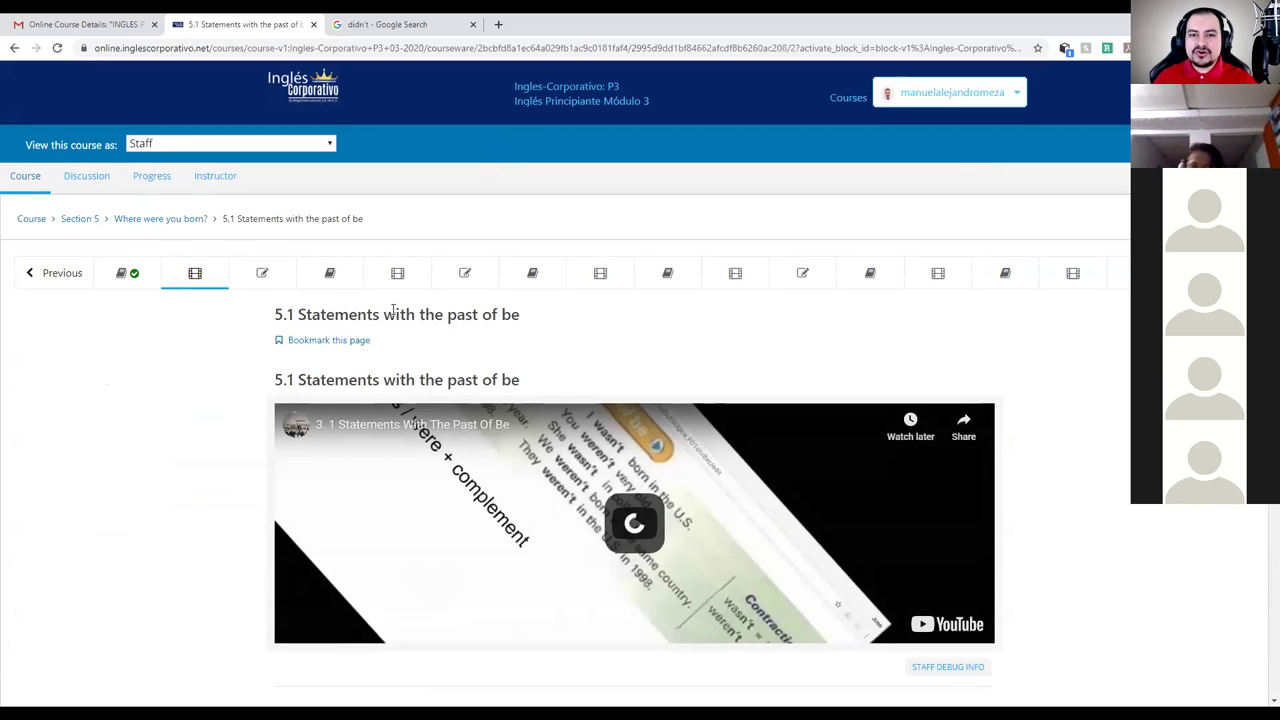
- Open the 5.1 lesson video on YouTube, muted, and skip to 4:32
scroll(395, 316, "down", 2)
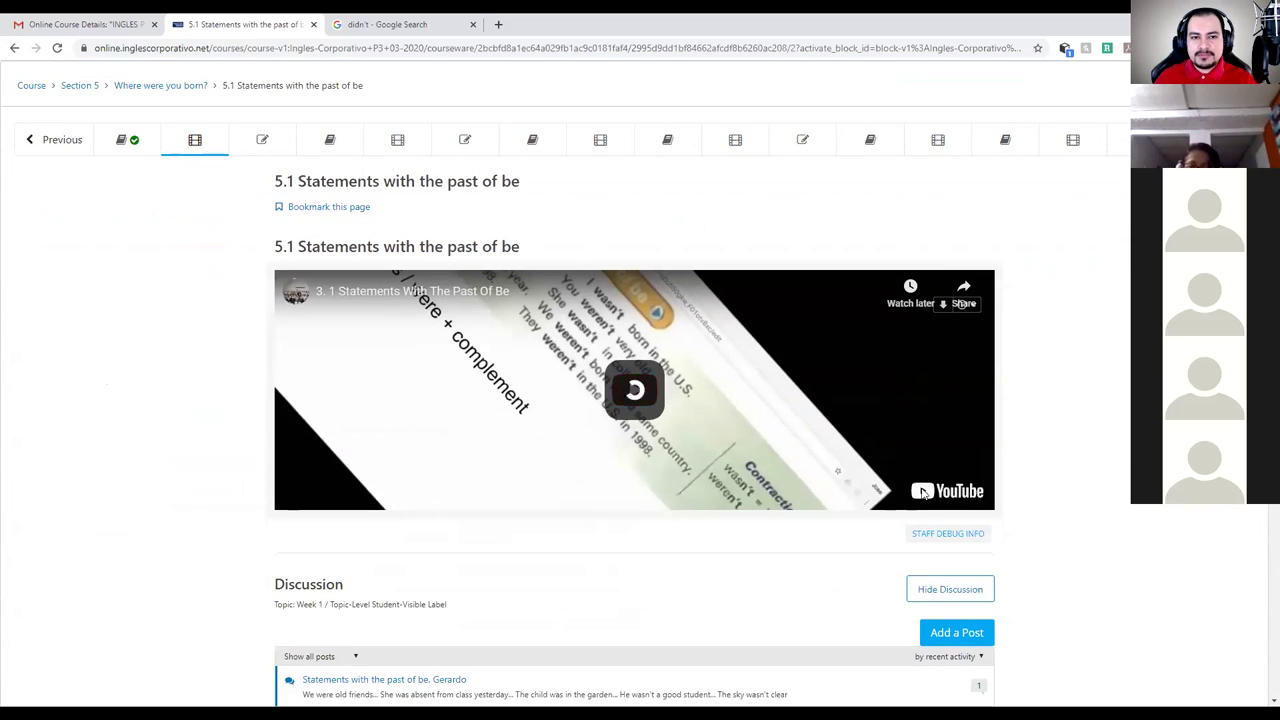
left_click(803, 377)
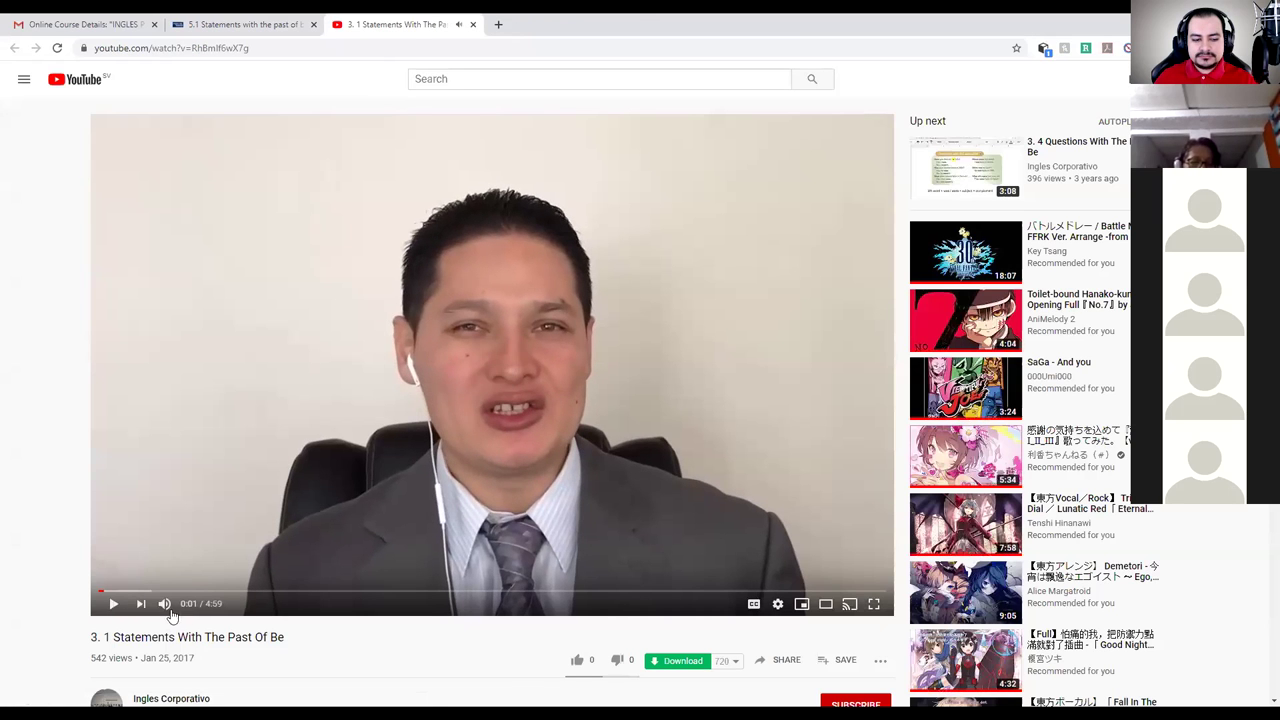
left_click(165, 604)
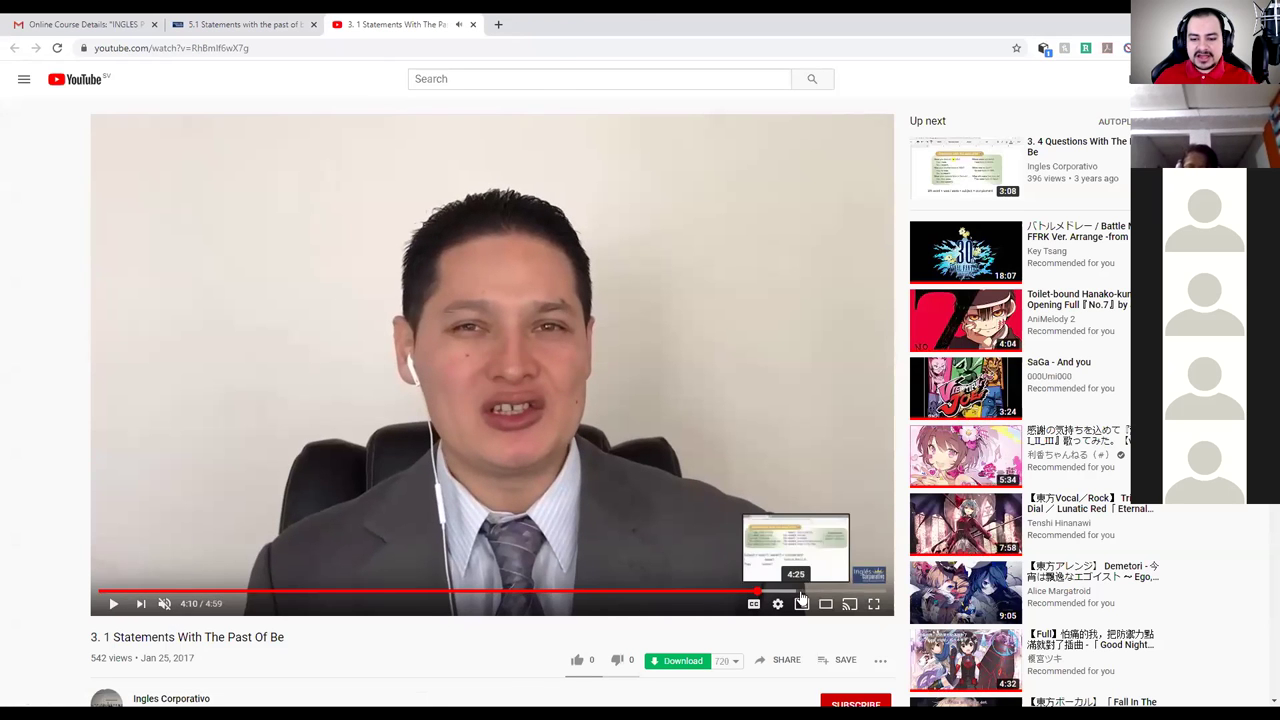
left_click(815, 590)
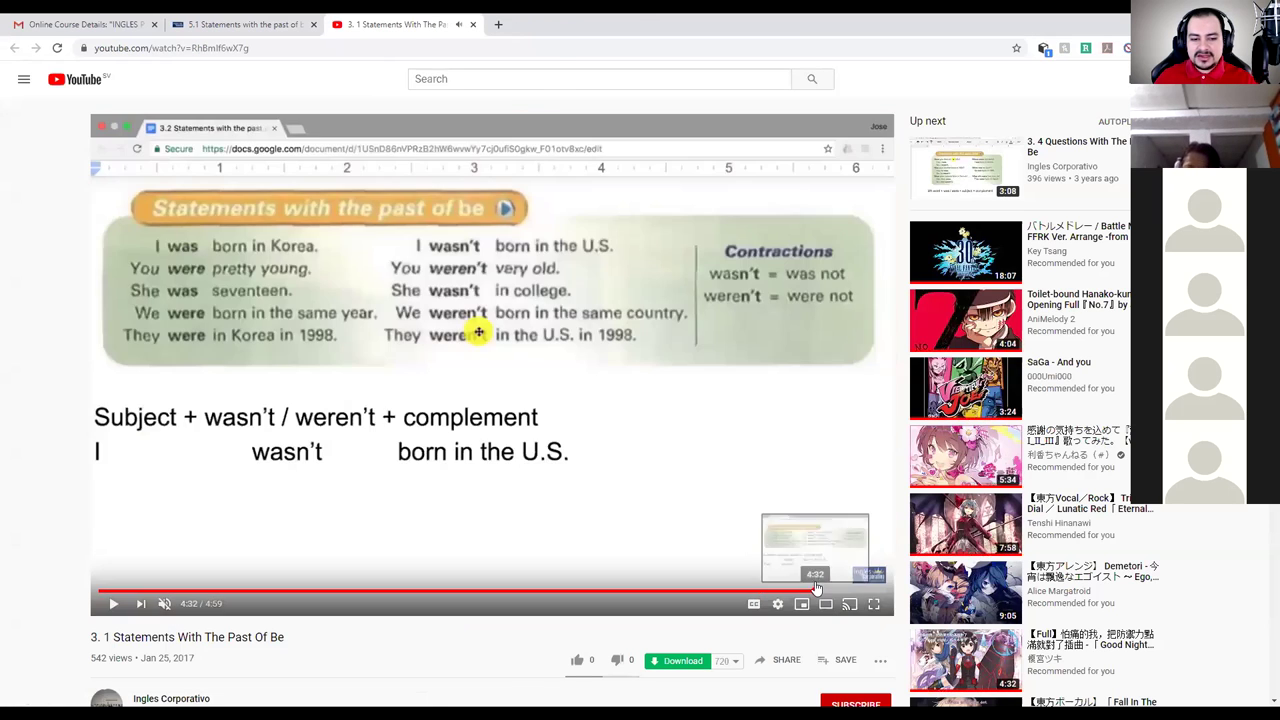